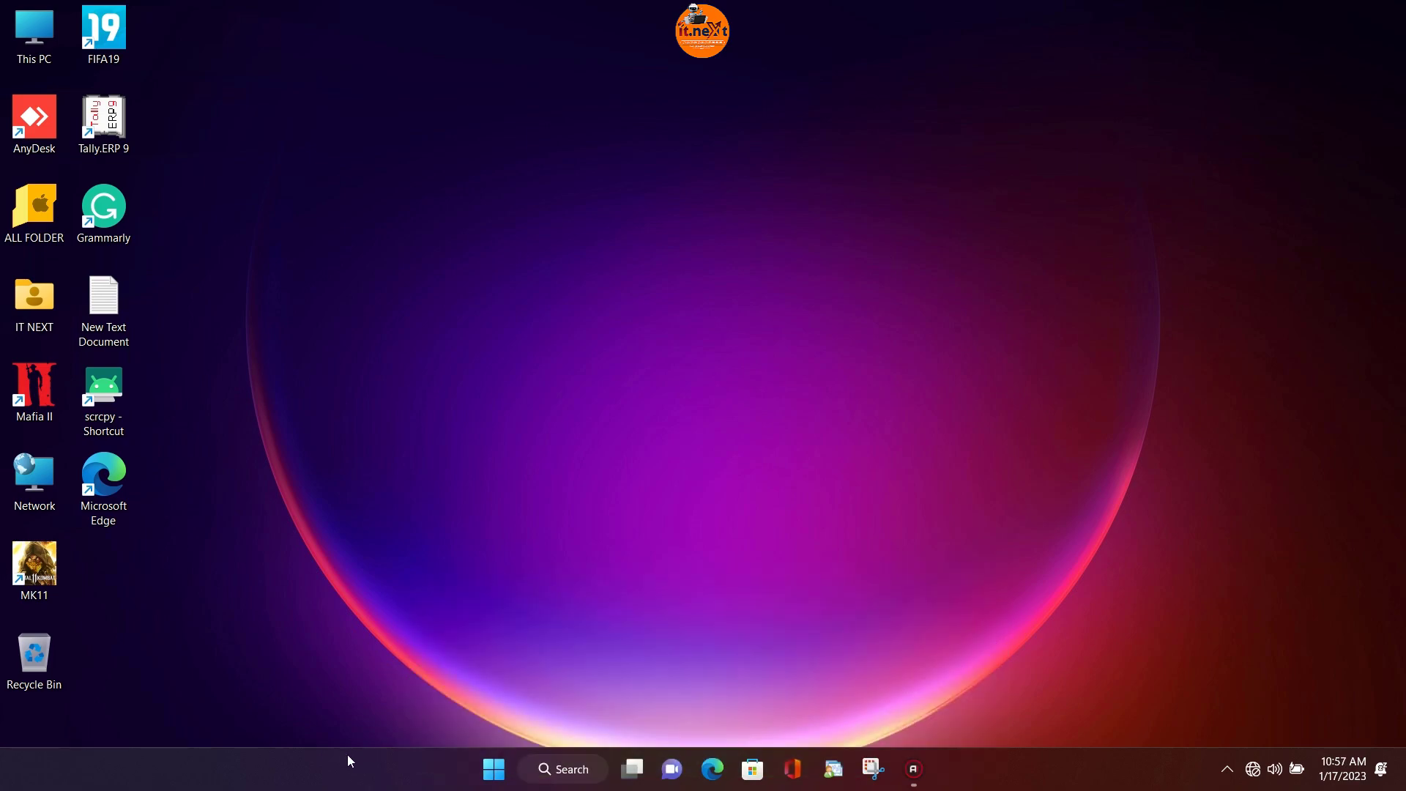
- Search the Start menu for 'reg' and launch Registry Editor
{"action": "left_click", "coordinate": [487, 771]}
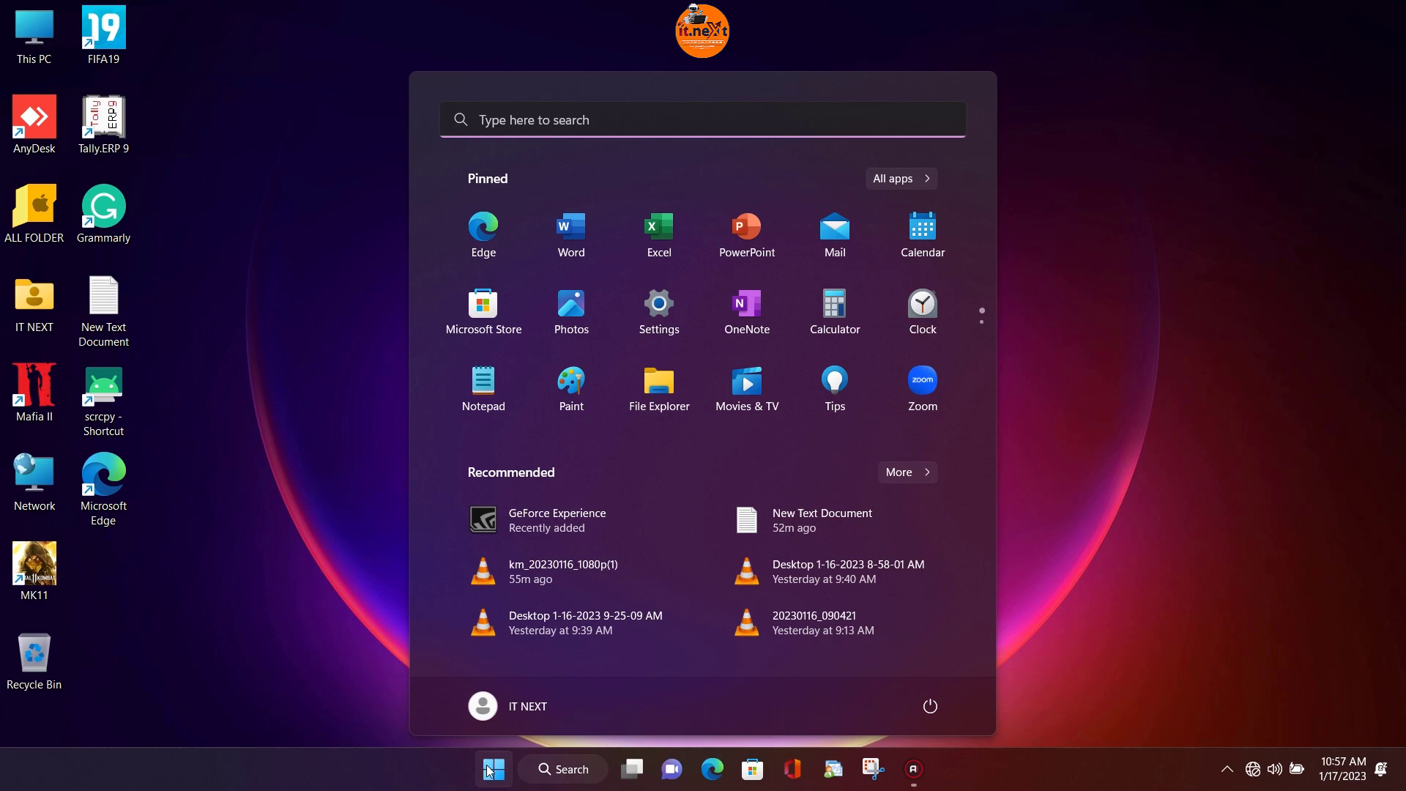
{"action": "type", "text": "reg"}
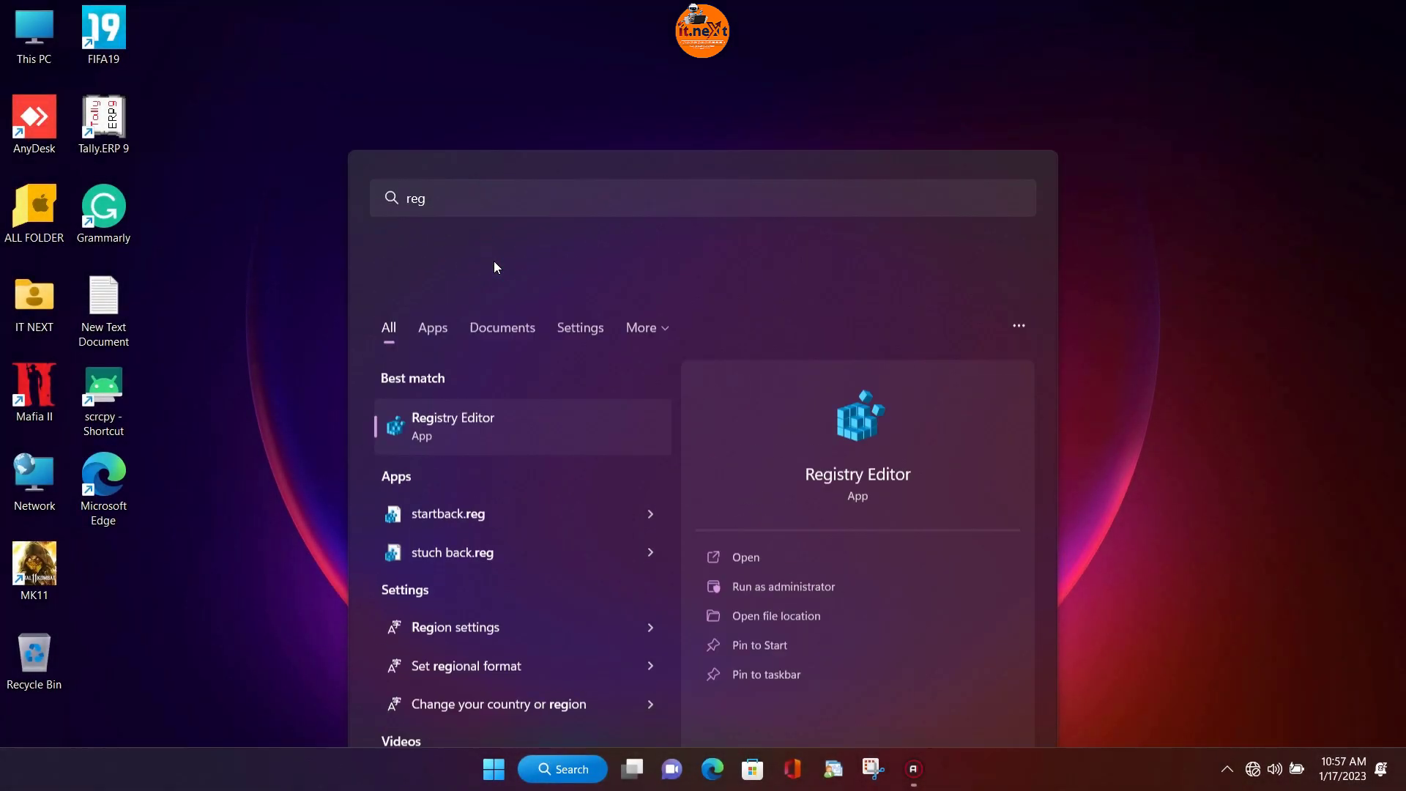
{"action": "key", "text": "Return"}
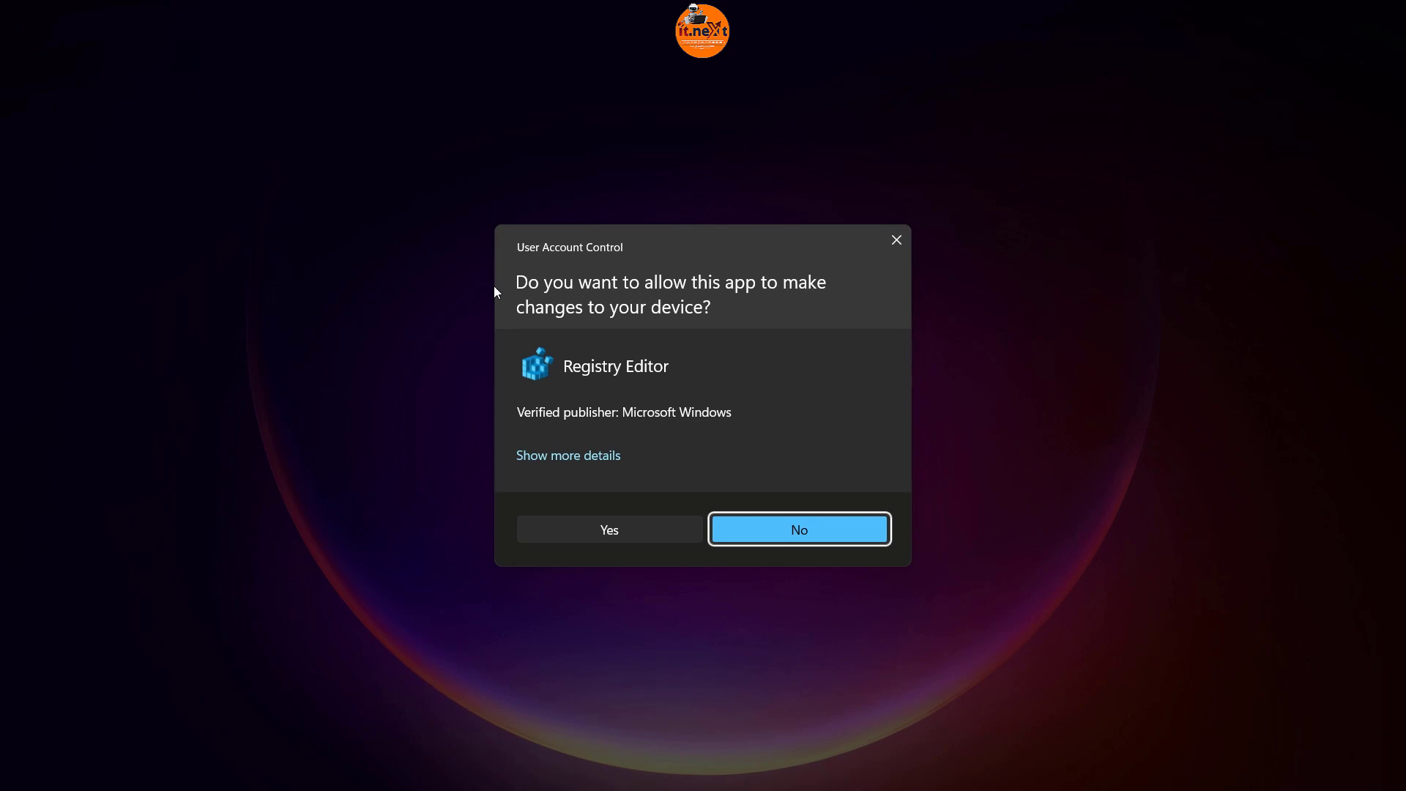
- Approve the UAC prompt, then expand HKEY_CURRENT_USER and its Software key
{"action": "left_click", "coordinate": [602, 530]}
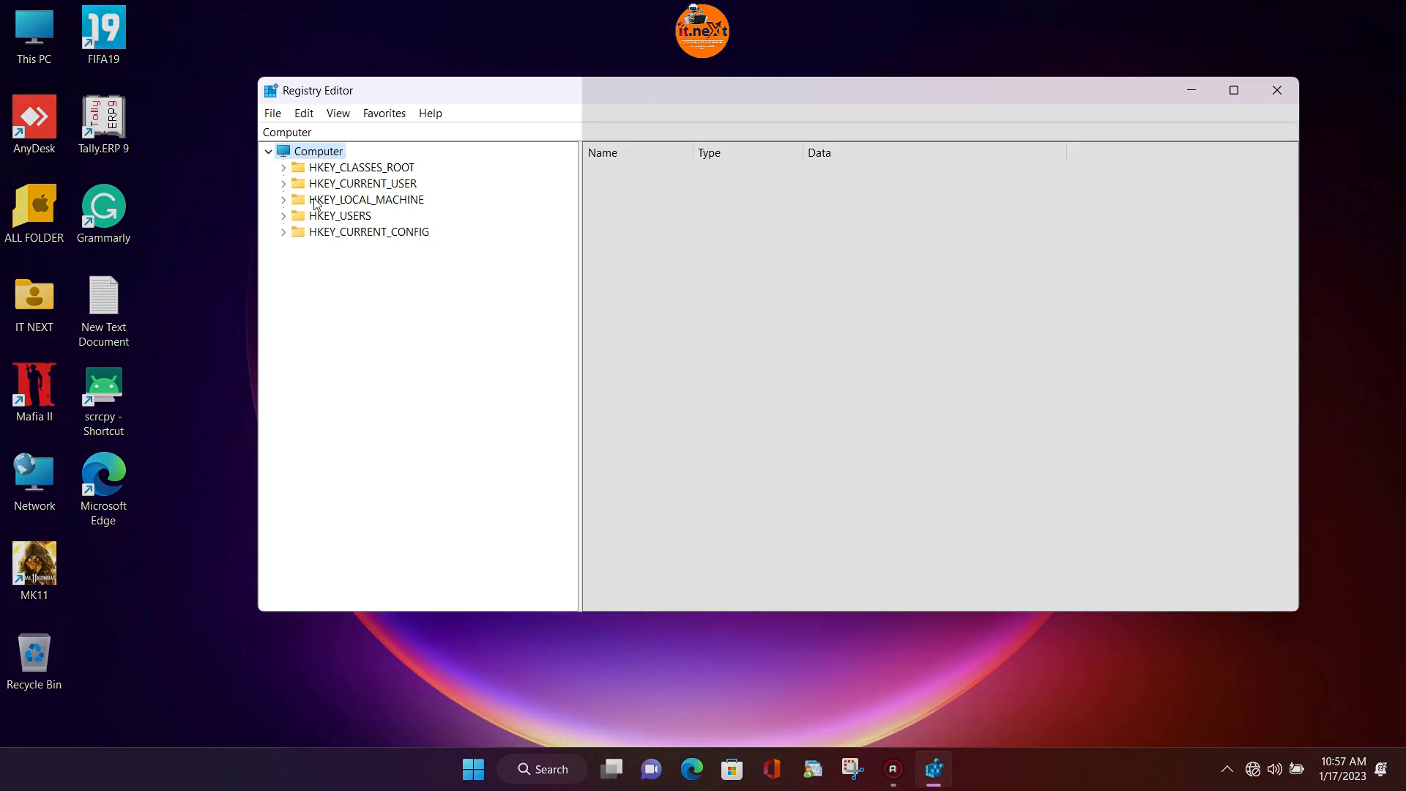
{"action": "left_click", "coordinate": [329, 185]}
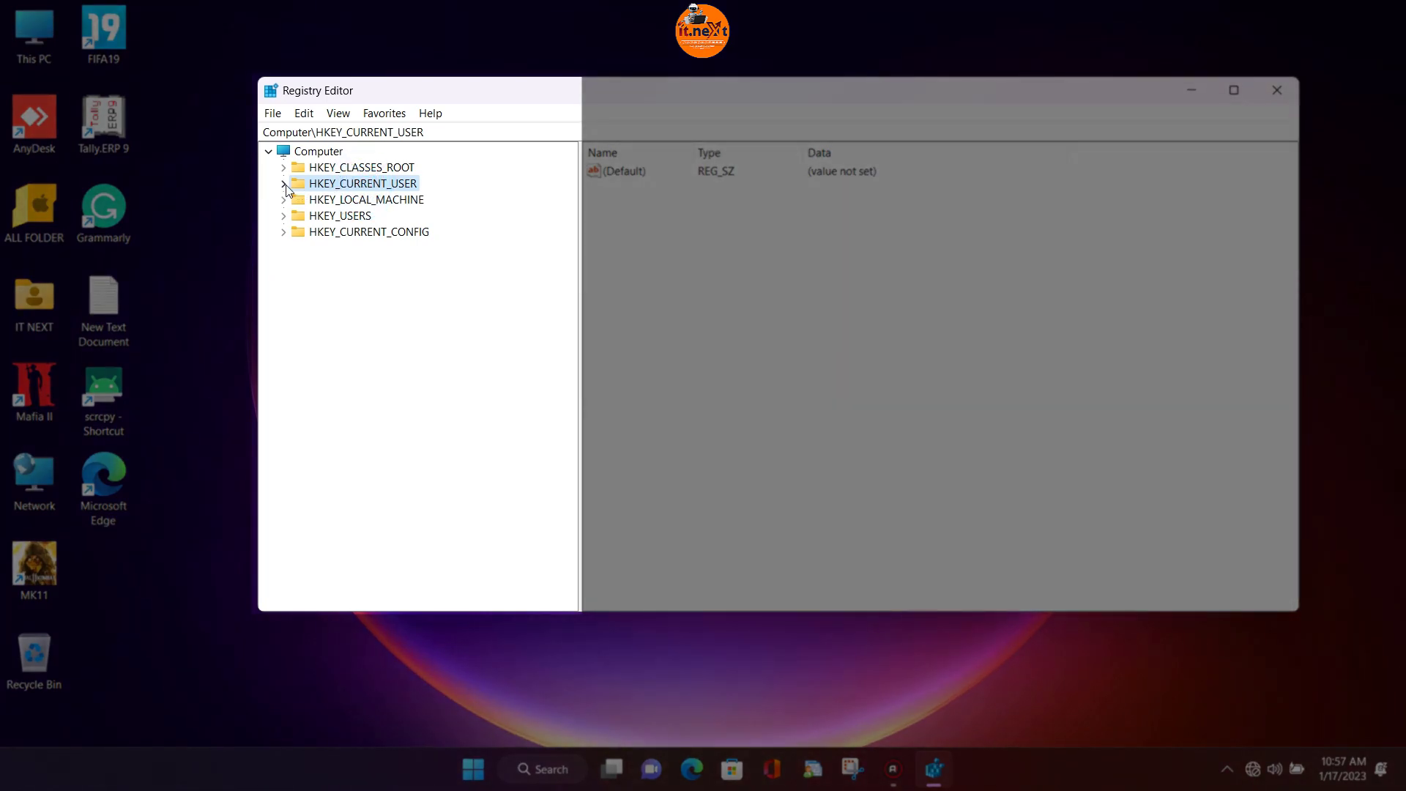
{"action": "left_click", "coordinate": [284, 184]}
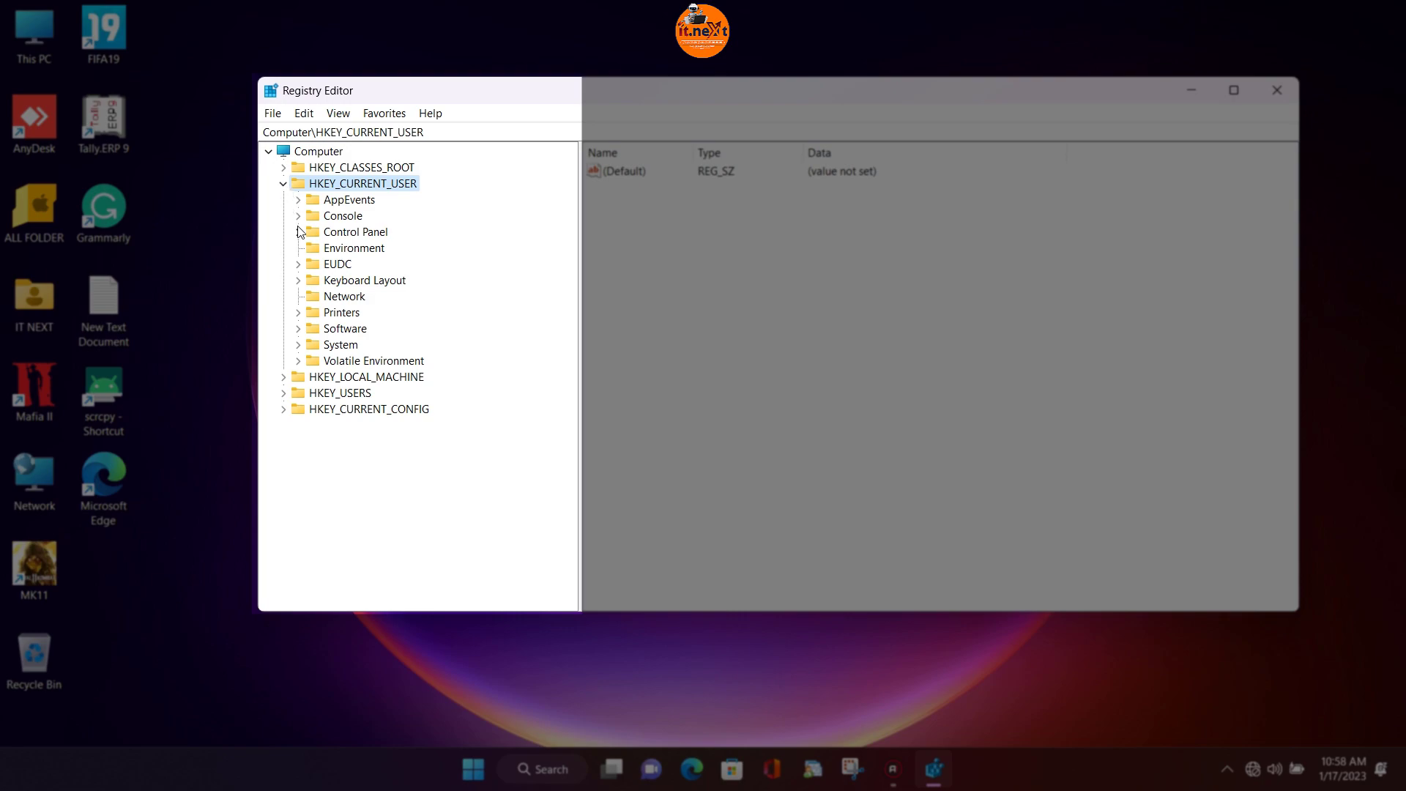
{"action": "left_click", "coordinate": [298, 329]}
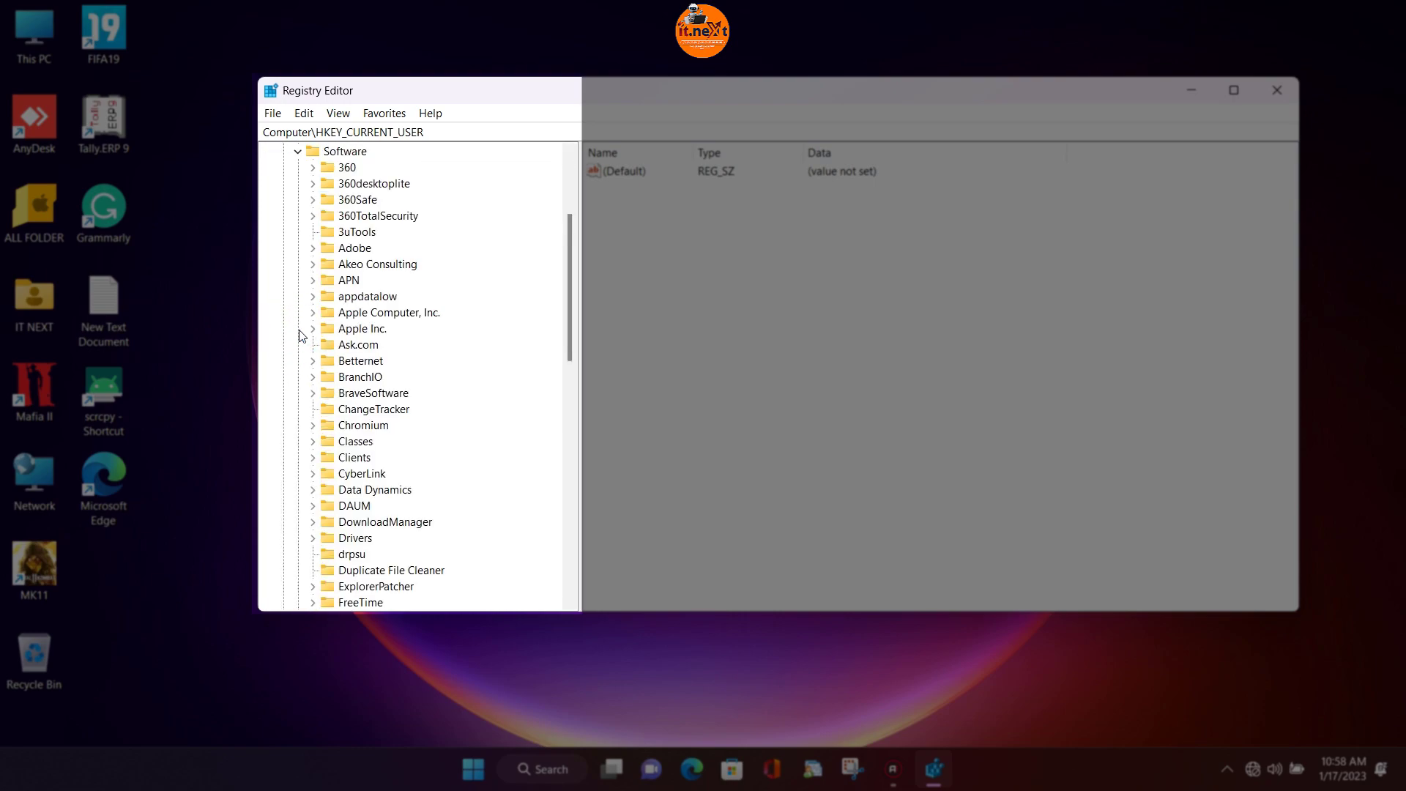
{"action": "scroll", "coordinate": [322, 337], "scroll_direction": "down", "scroll_amount": 3}
{"action": "scroll", "coordinate": [344, 344], "scroll_direction": "down", "scroll_amount": 3}
{"action": "scroll", "coordinate": [348, 349], "scroll_direction": "down", "scroll_amount": 1}
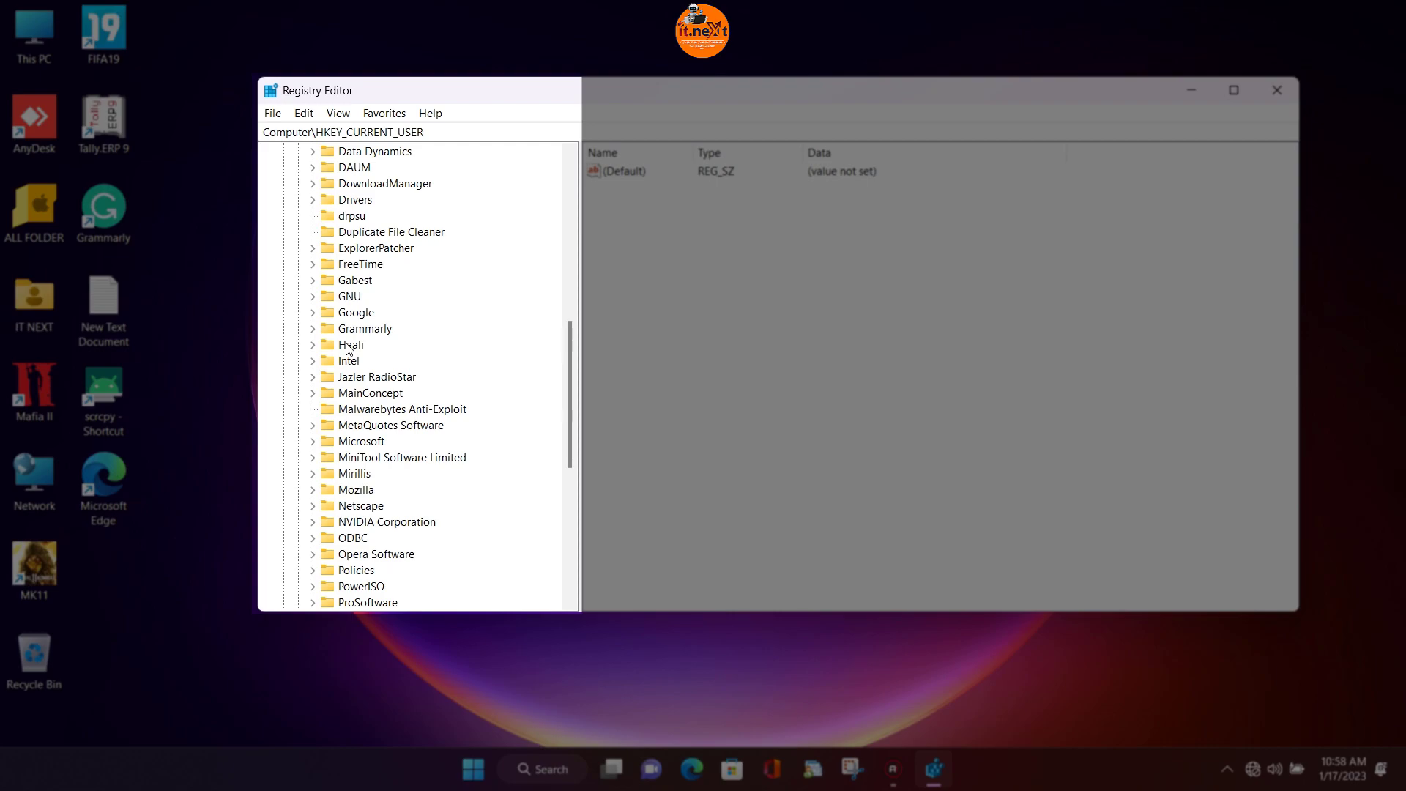
- Expand Software\Microsoft and select its Windows subkey
{"action": "left_click", "coordinate": [342, 442]}
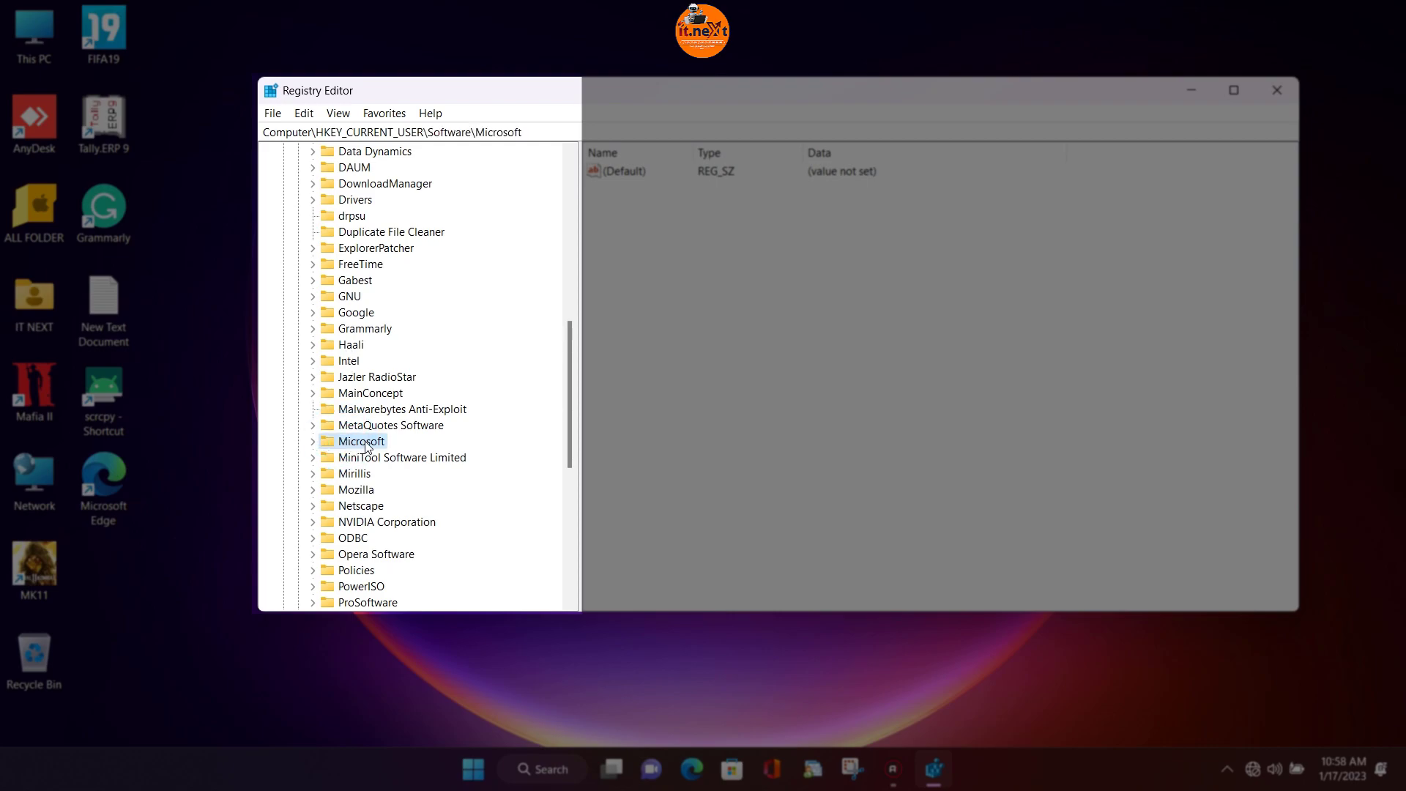
{"action": "left_click", "coordinate": [313, 441]}
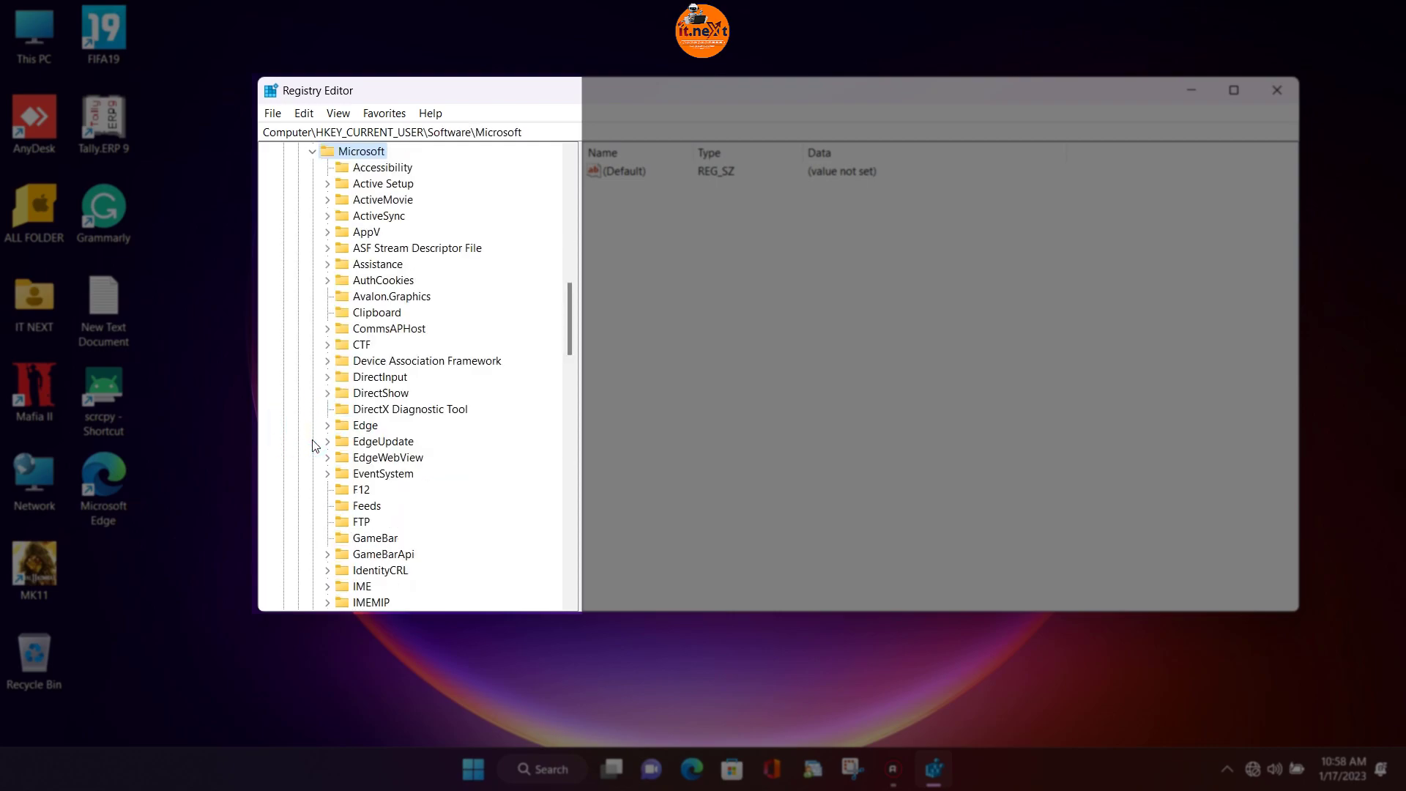
{"action": "scroll", "coordinate": [329, 438], "scroll_direction": "down", "scroll_amount": 3}
{"action": "scroll", "coordinate": [344, 438], "scroll_direction": "down", "scroll_amount": 1}
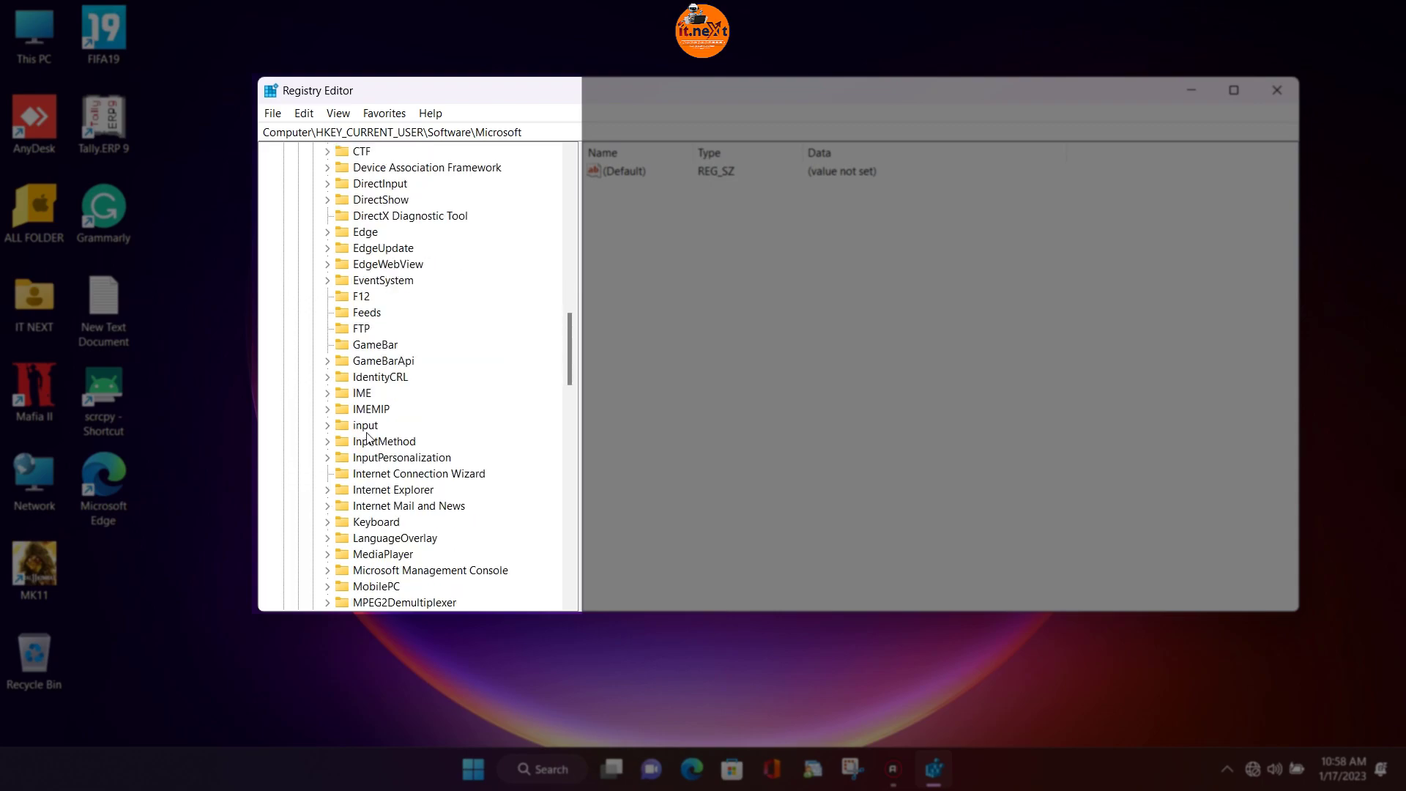
{"action": "scroll", "coordinate": [355, 438], "scroll_direction": "down", "scroll_amount": 3}
{"action": "scroll", "coordinate": [366, 439], "scroll_direction": "down", "scroll_amount": 2}
{"action": "scroll", "coordinate": [366, 440], "scroll_direction": "down", "scroll_amount": 4}
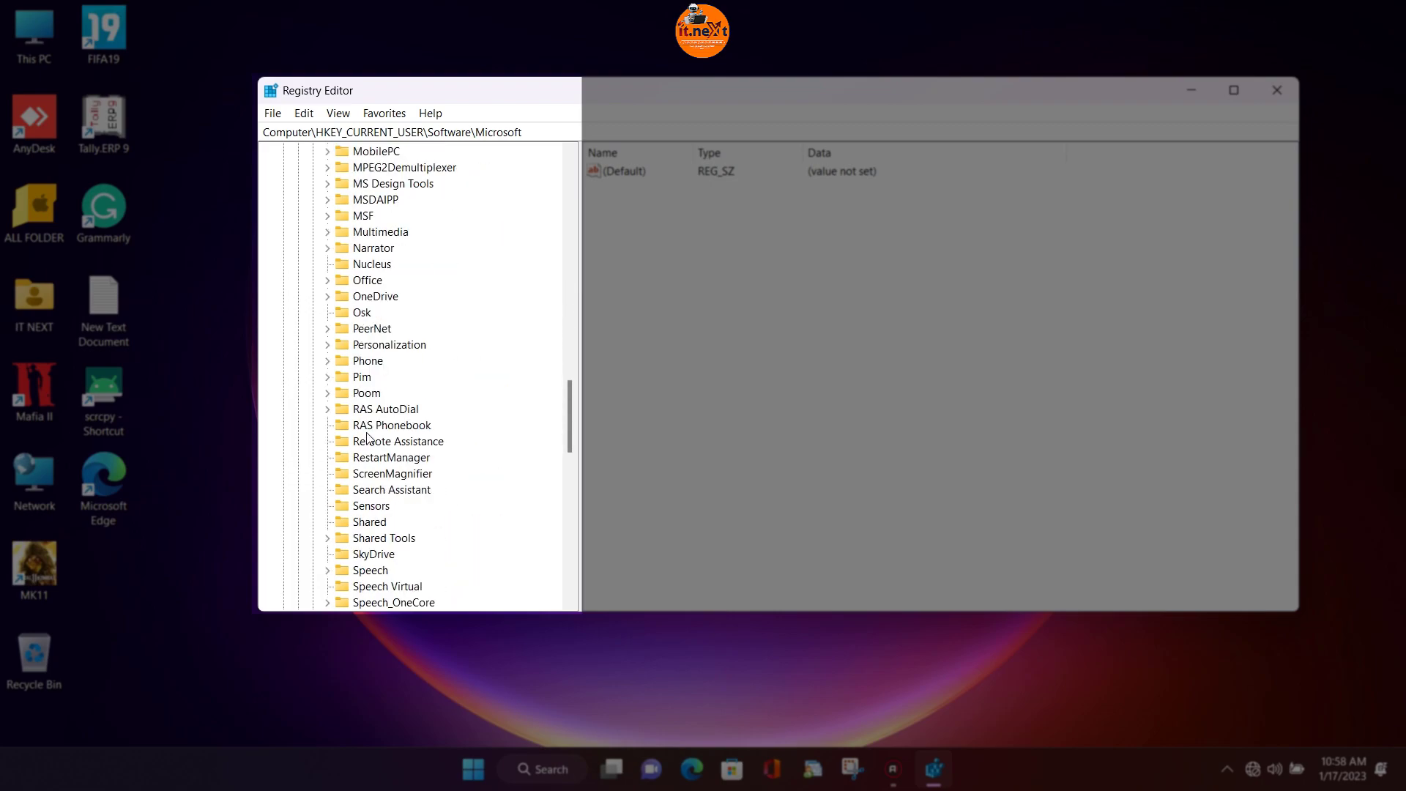
{"action": "scroll", "coordinate": [359, 447], "scroll_direction": "down", "scroll_amount": 3}
{"action": "scroll", "coordinate": [348, 457], "scroll_direction": "down", "scroll_amount": 5}
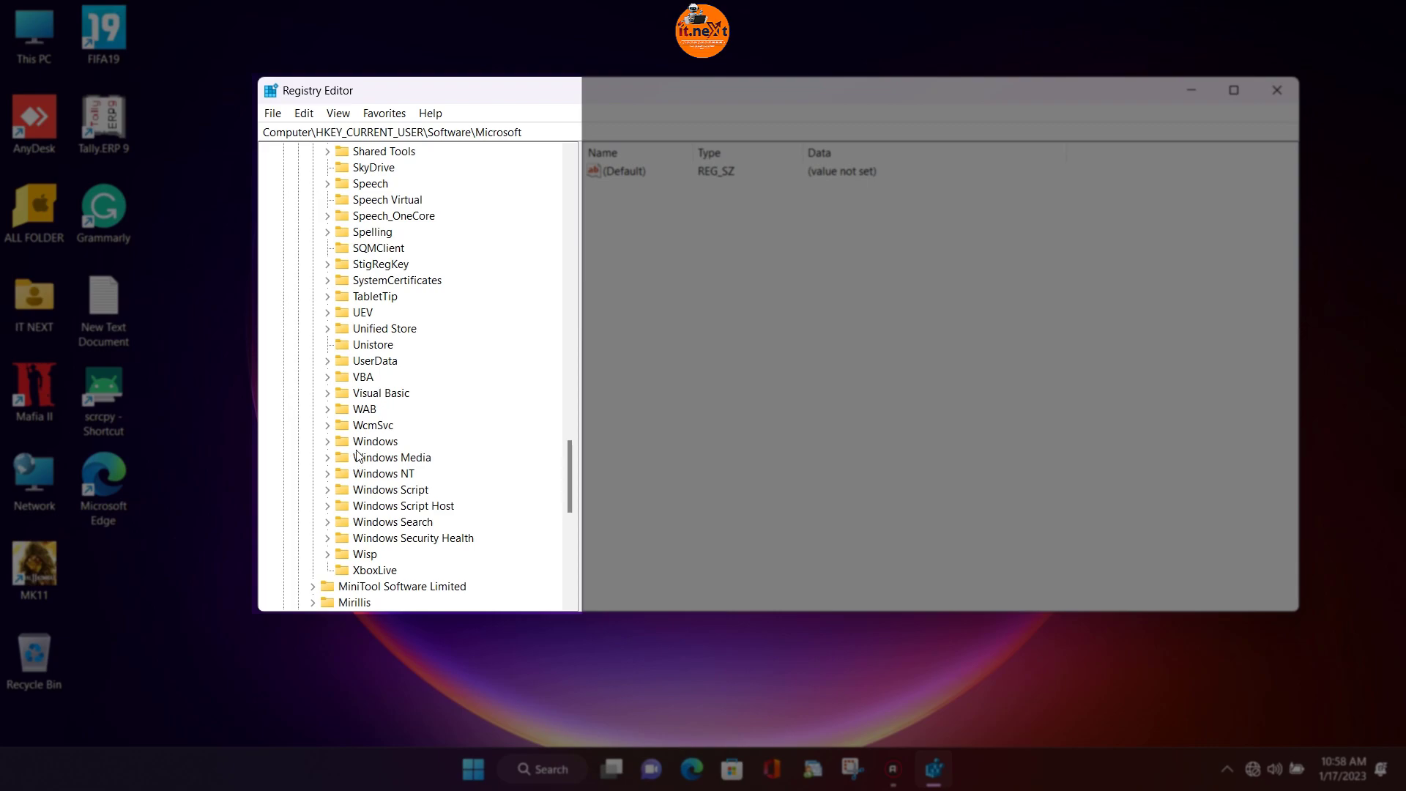
{"action": "left_click", "coordinate": [361, 442]}
- Expand Windows > CurrentVersion > Explorer and select the Advanced key
{"action": "left_click", "coordinate": [328, 442]}
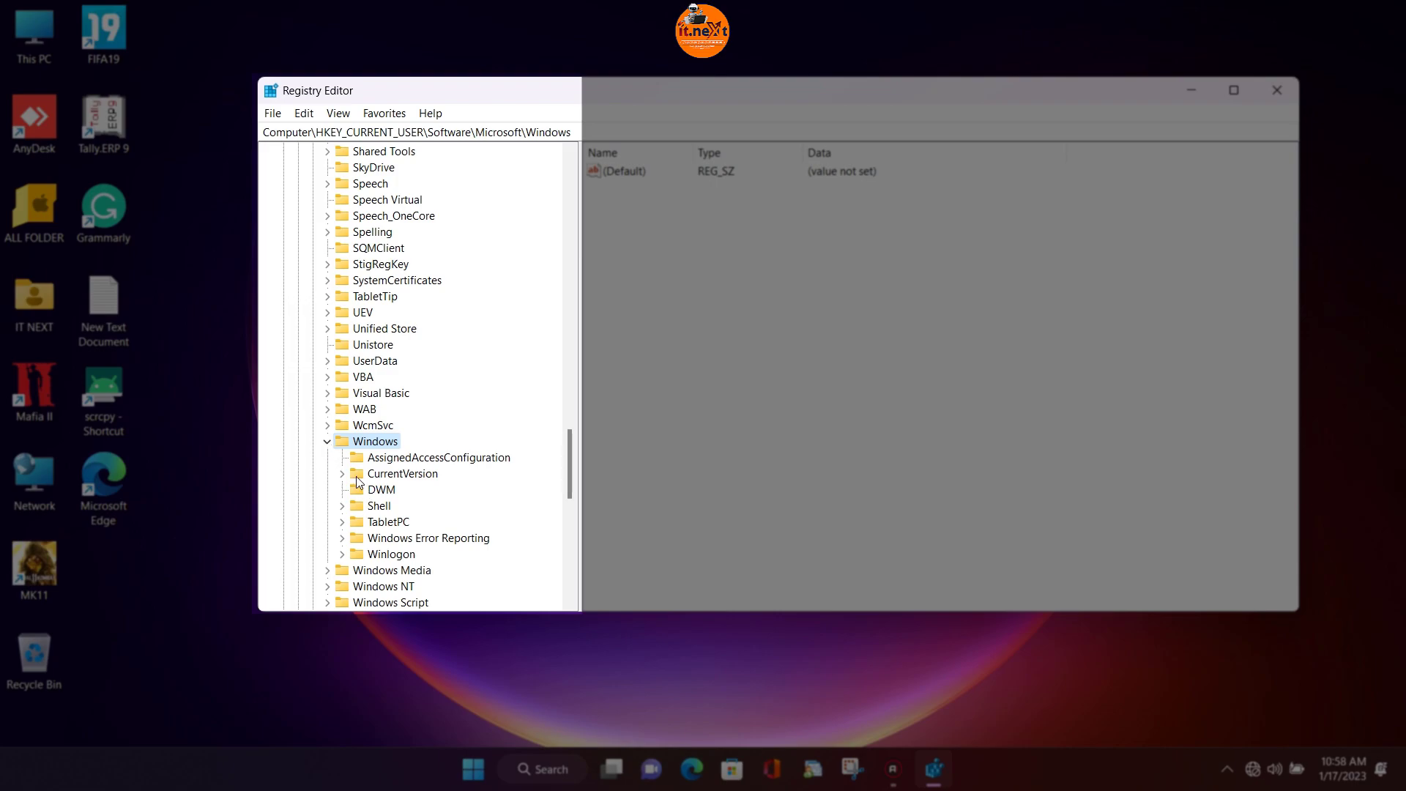
{"action": "left_click", "coordinate": [344, 474]}
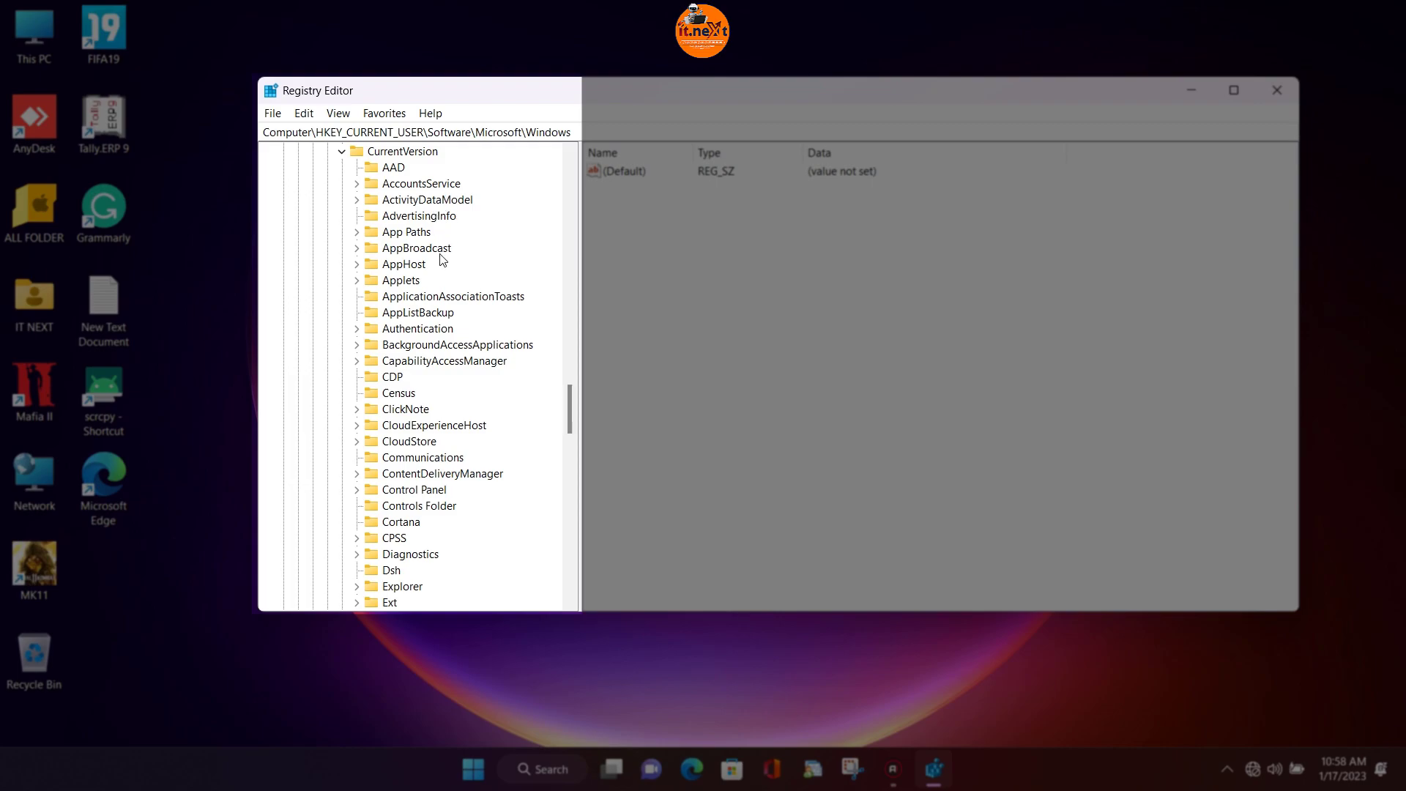
{"action": "scroll", "coordinate": [441, 263], "scroll_direction": "down", "scroll_amount": 4}
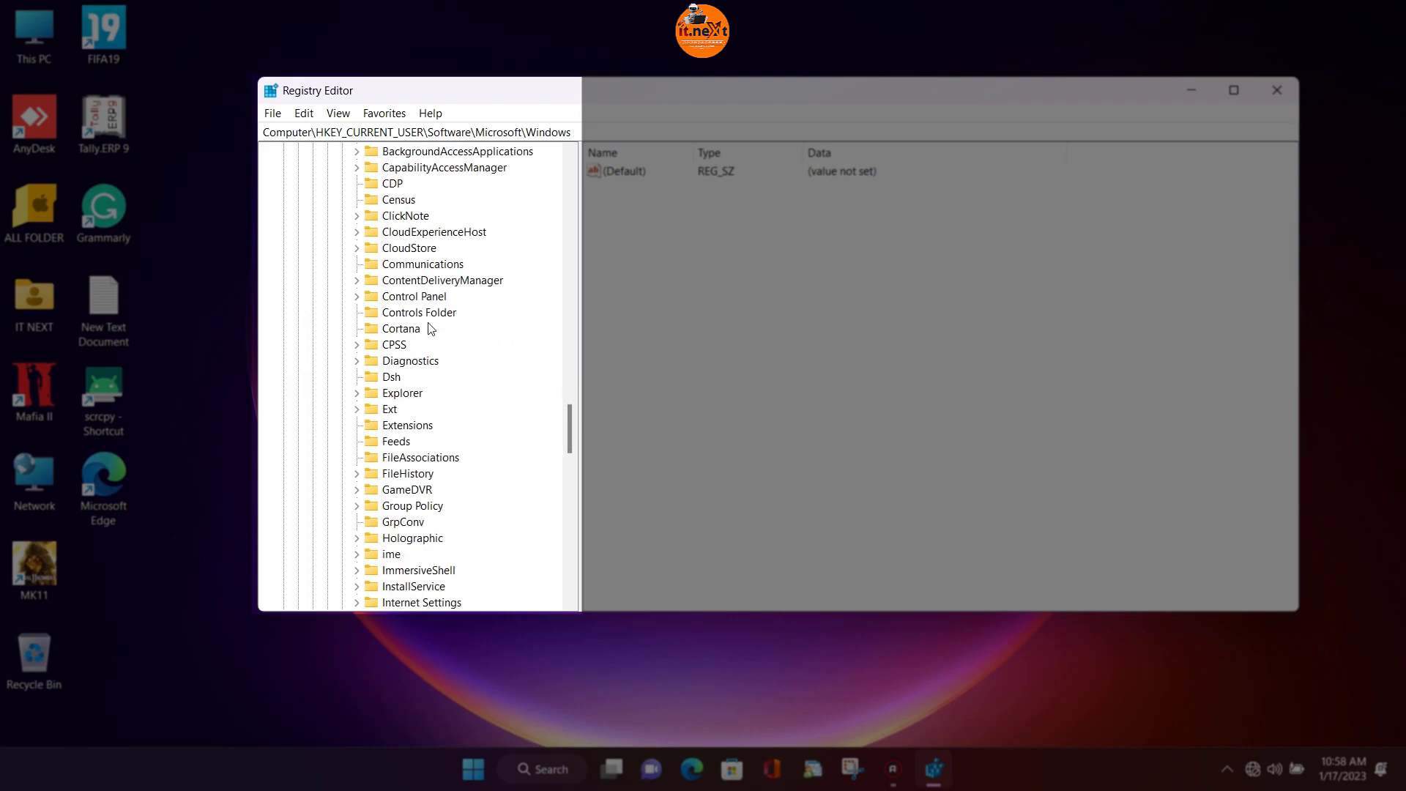
{"action": "left_click", "coordinate": [407, 394]}
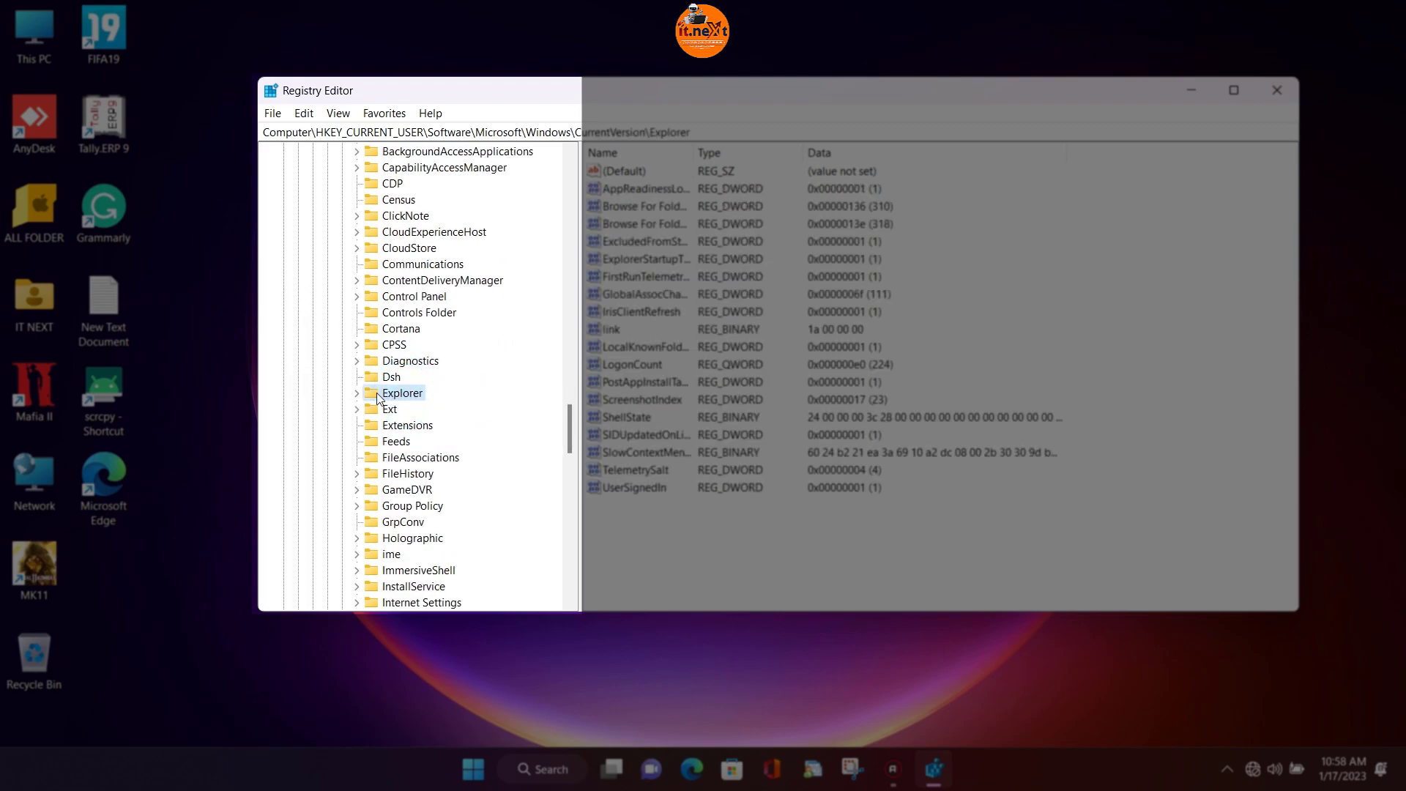
{"action": "left_click", "coordinate": [358, 393]}
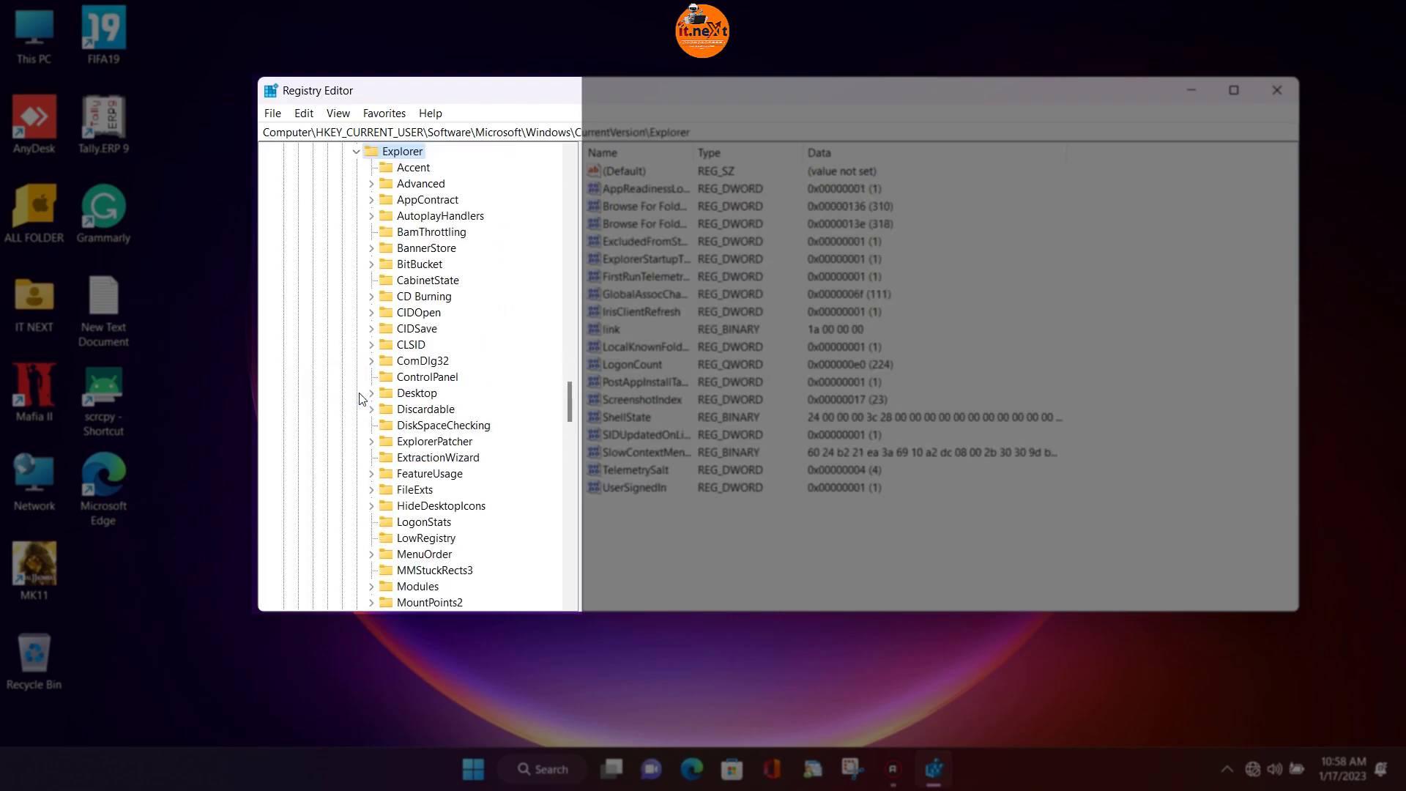
{"action": "left_click", "coordinate": [411, 185]}
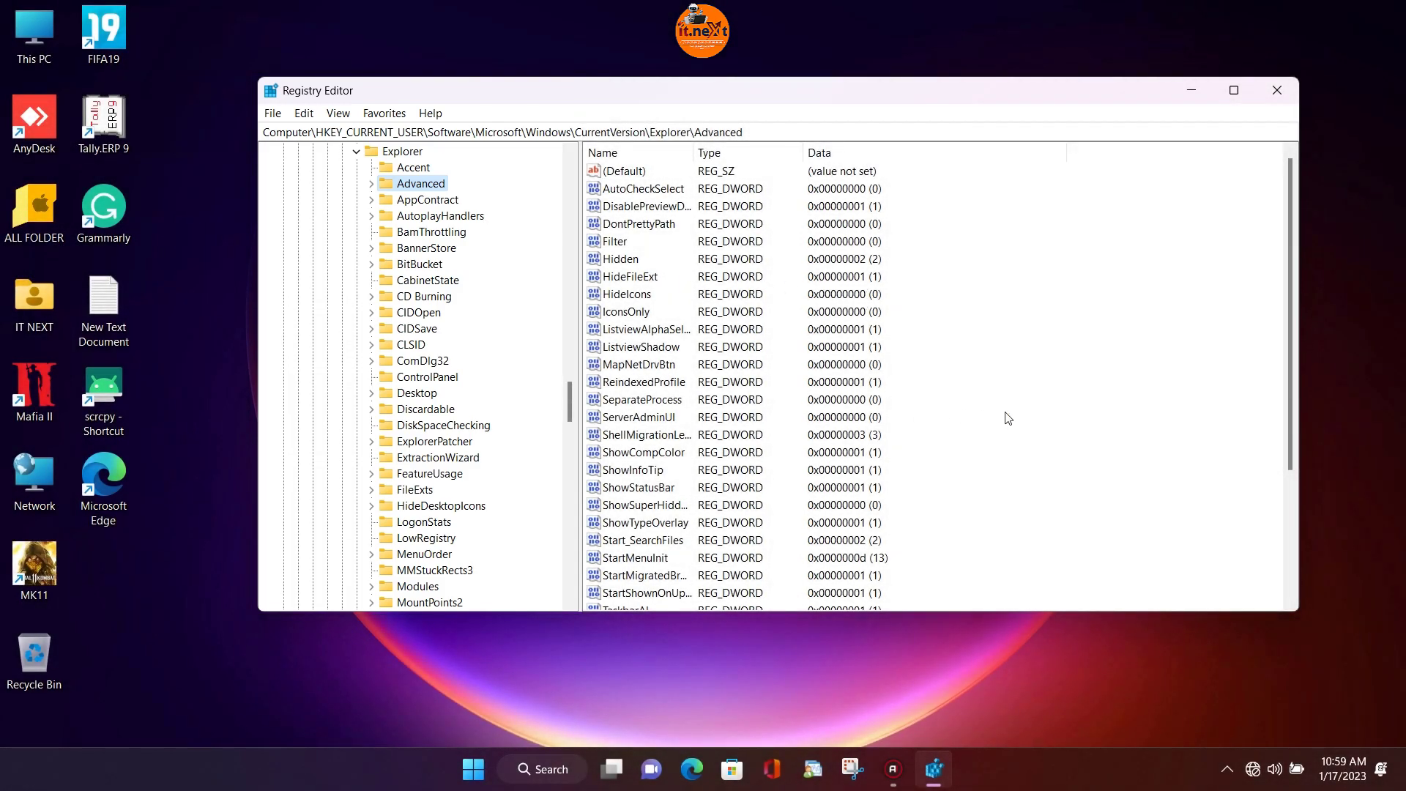
- Create a new DWORD (32-bit) value named TaskbarSi in the Advanced key
{"action": "left_click", "coordinate": [1011, 416]}
{"action": "scroll", "coordinate": [1011, 416], "scroll_direction": "down", "scroll_amount": 2}
{"action": "scroll", "coordinate": [1012, 416], "scroll_direction": "down", "scroll_amount": 1}
{"action": "scroll", "coordinate": [1011, 416], "scroll_direction": "up", "scroll_amount": 3}
{"action": "left_click", "coordinate": [939, 335]}
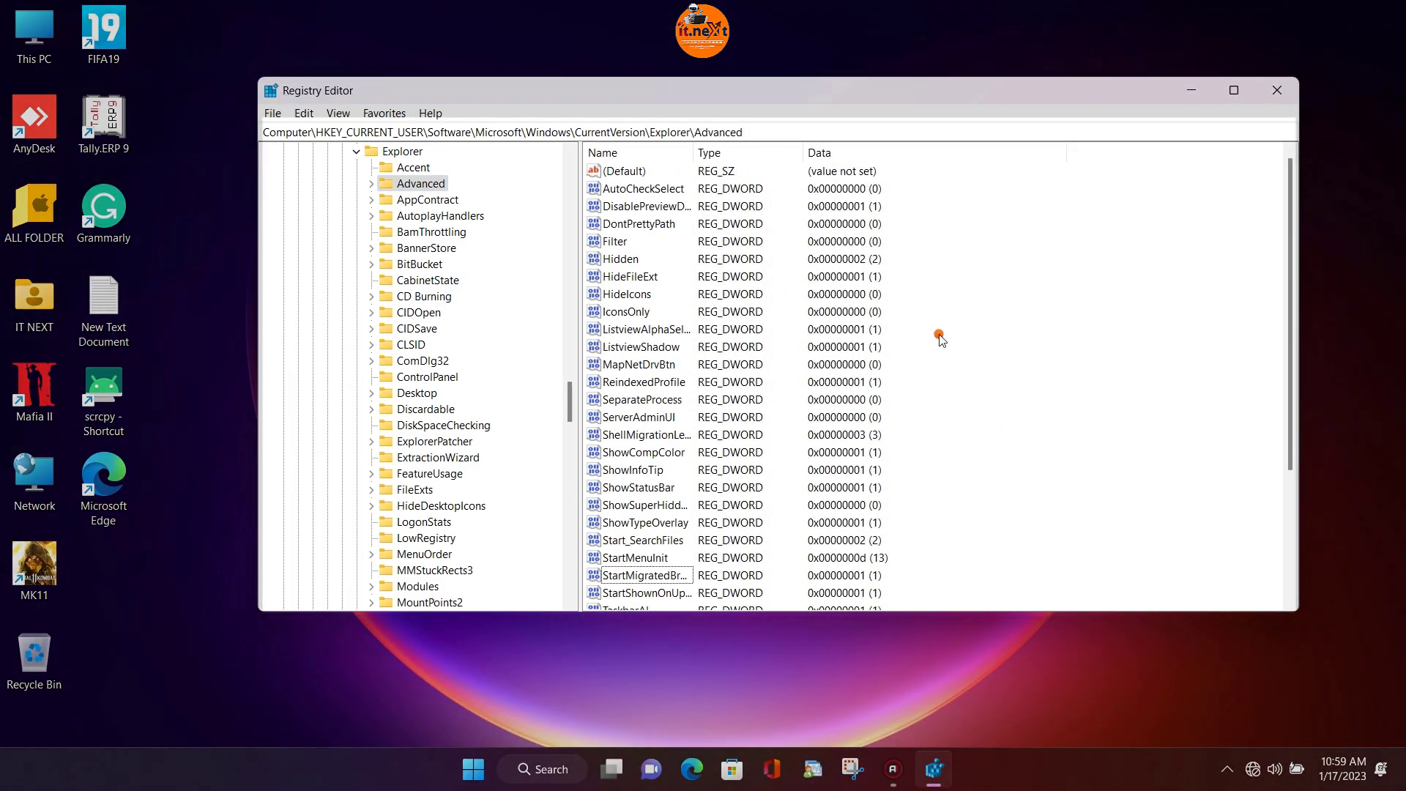
{"action": "right_click", "coordinate": [941, 339]}
{"action": "mouse_move", "coordinate": [984, 345]}
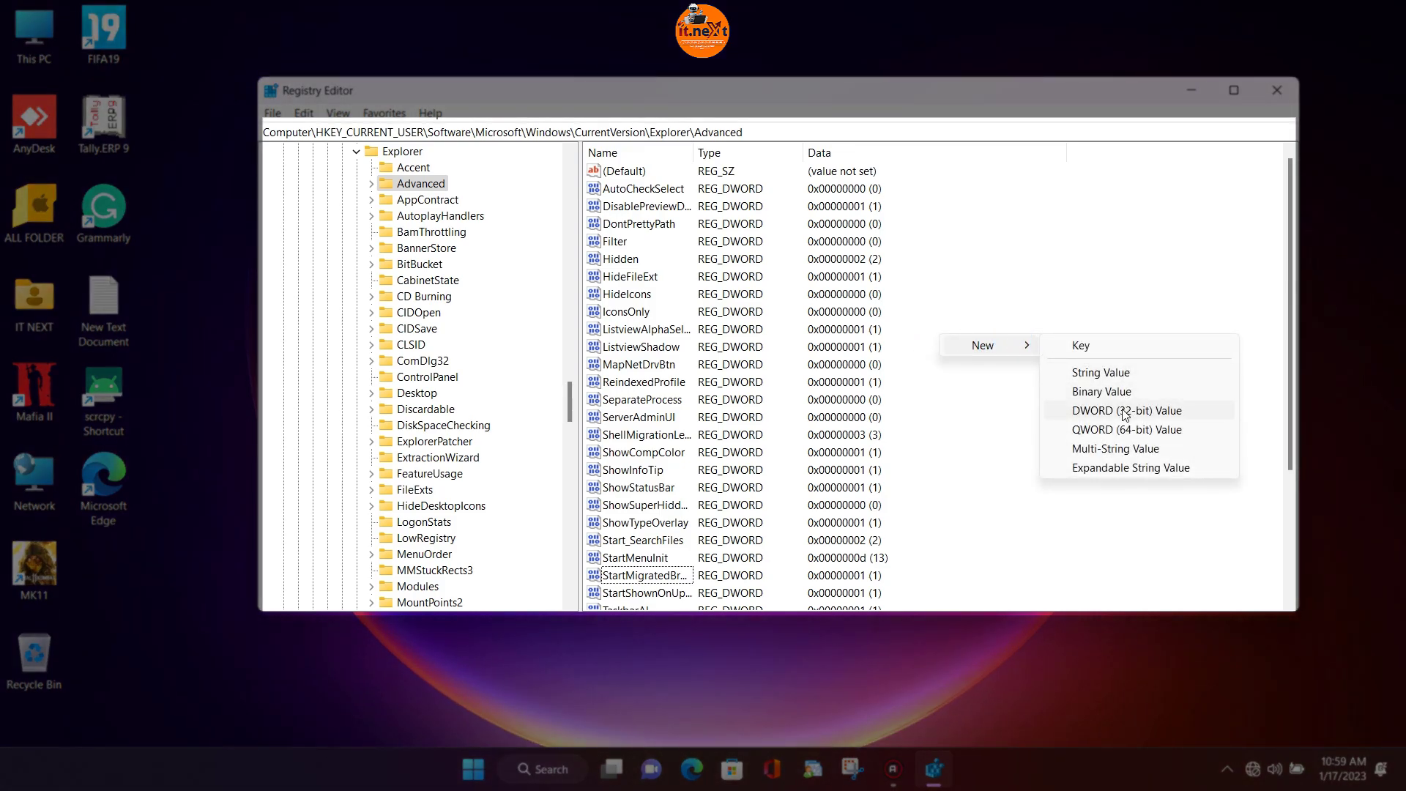
{"action": "left_click", "coordinate": [1125, 412]}
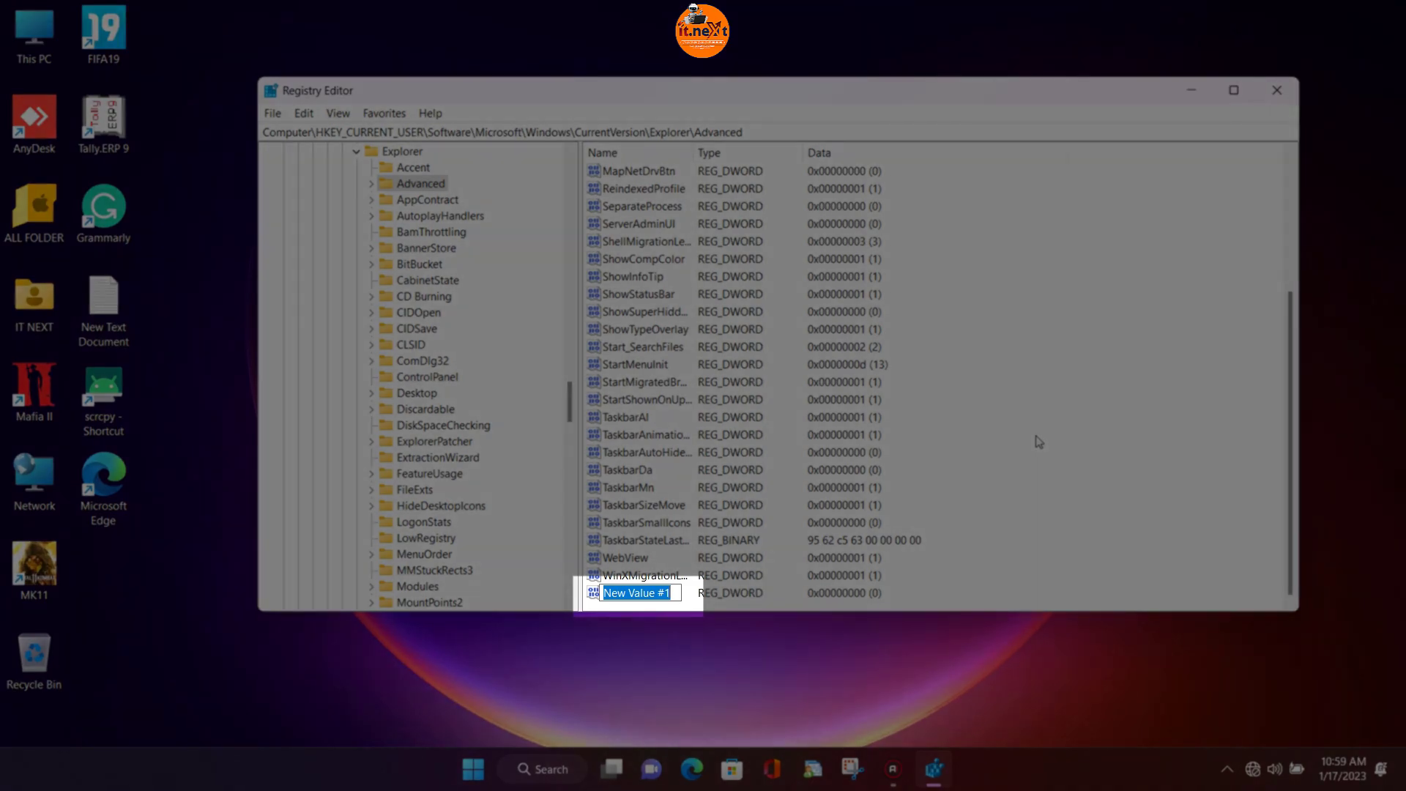
{"action": "type", "text": "Task"}
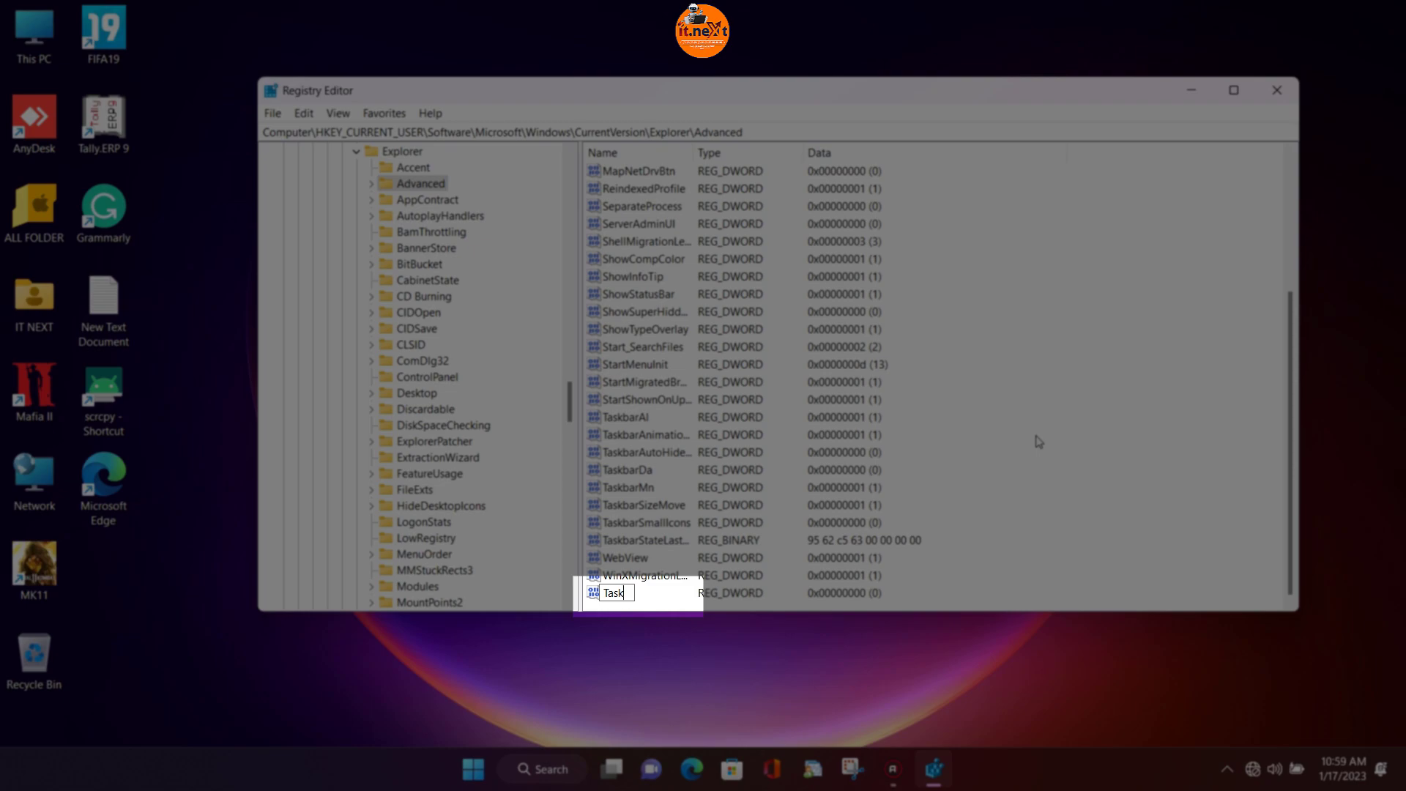
{"action": "type", "text": "ba"}
{"action": "type", "text": "r"}
{"action": "type", "text": "Si"}
{"action": "left_click", "coordinate": [987, 593]}
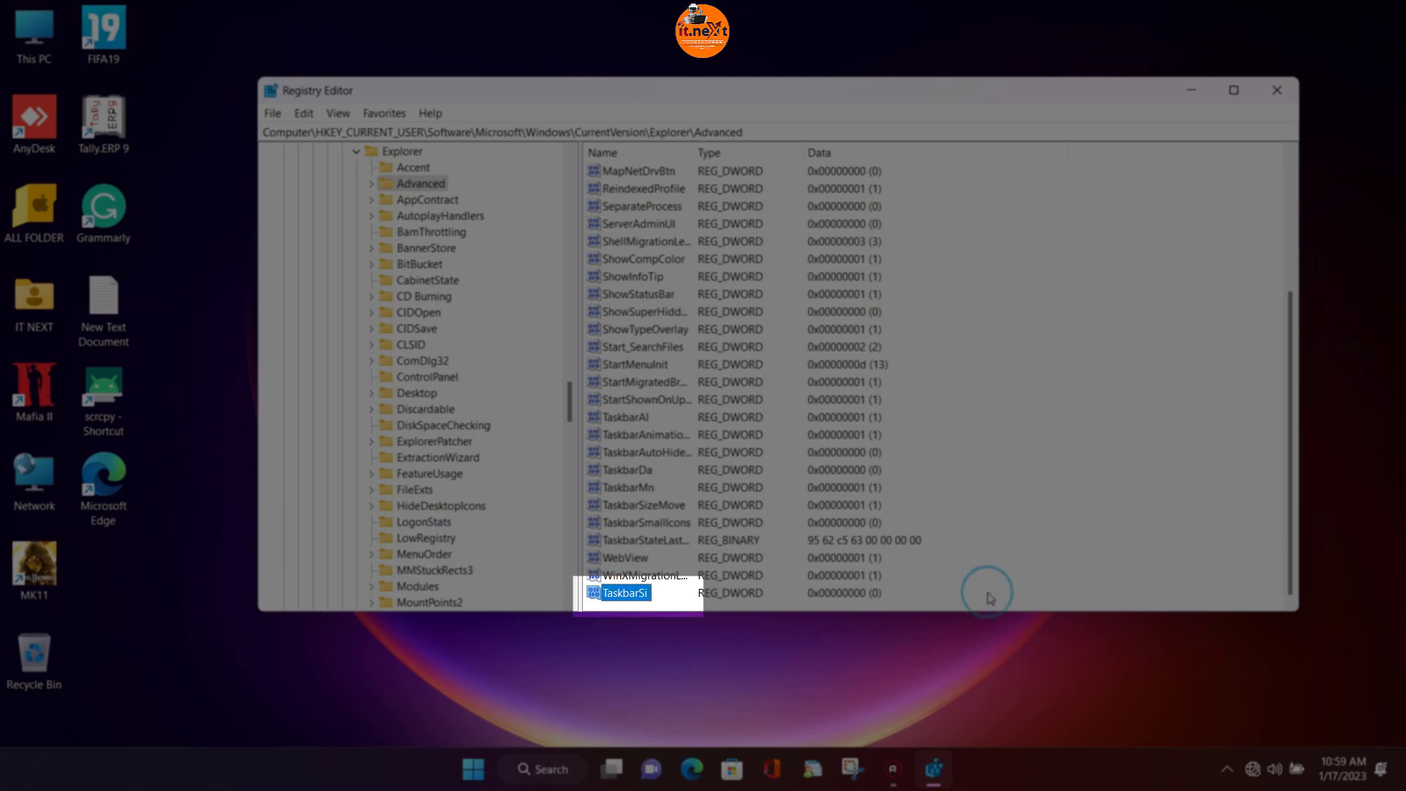
- Set TaskbarSi's value data to 2
{"action": "right_click", "coordinate": [632, 604]}
{"action": "left_click", "coordinate": [696, 604]}
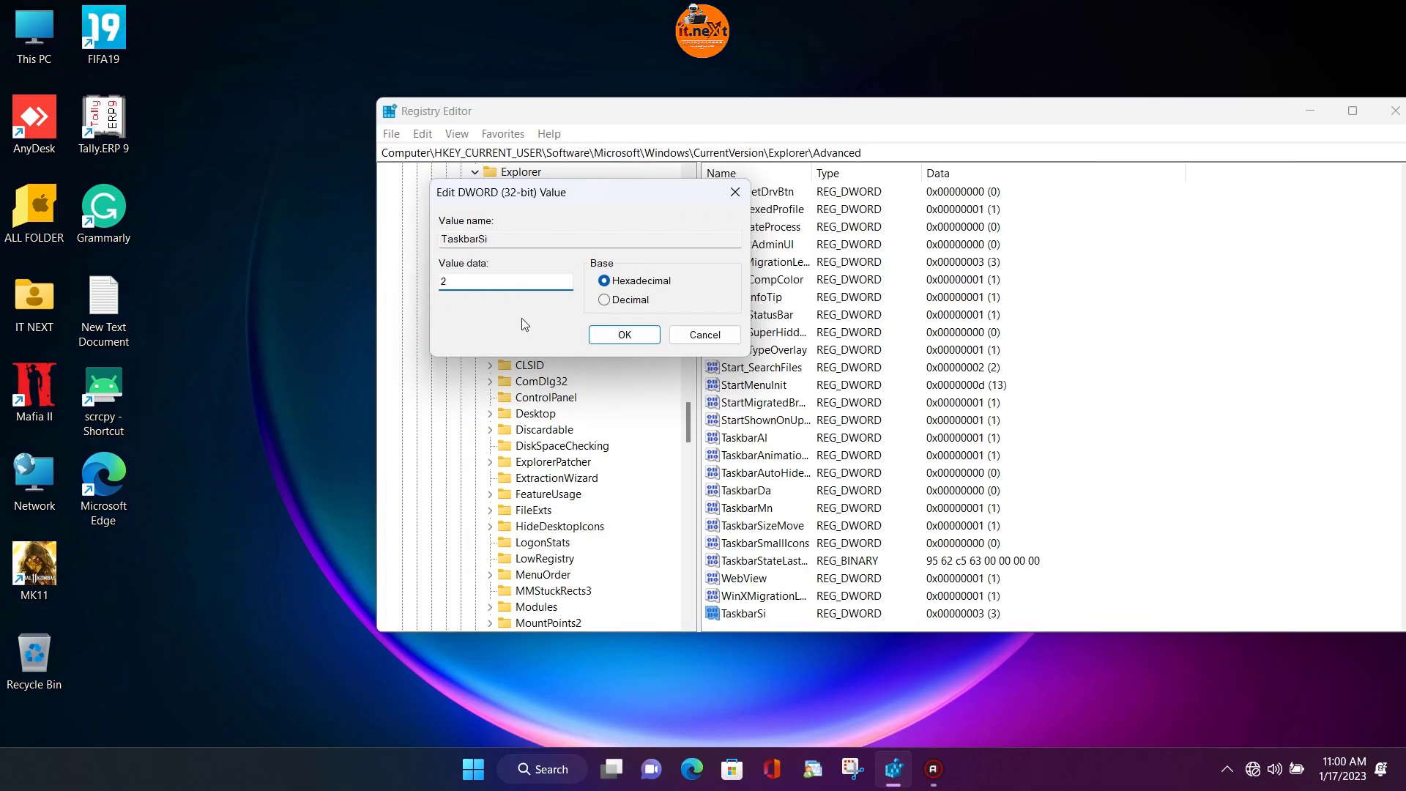
{"action": "left_click", "coordinate": [626, 334]}
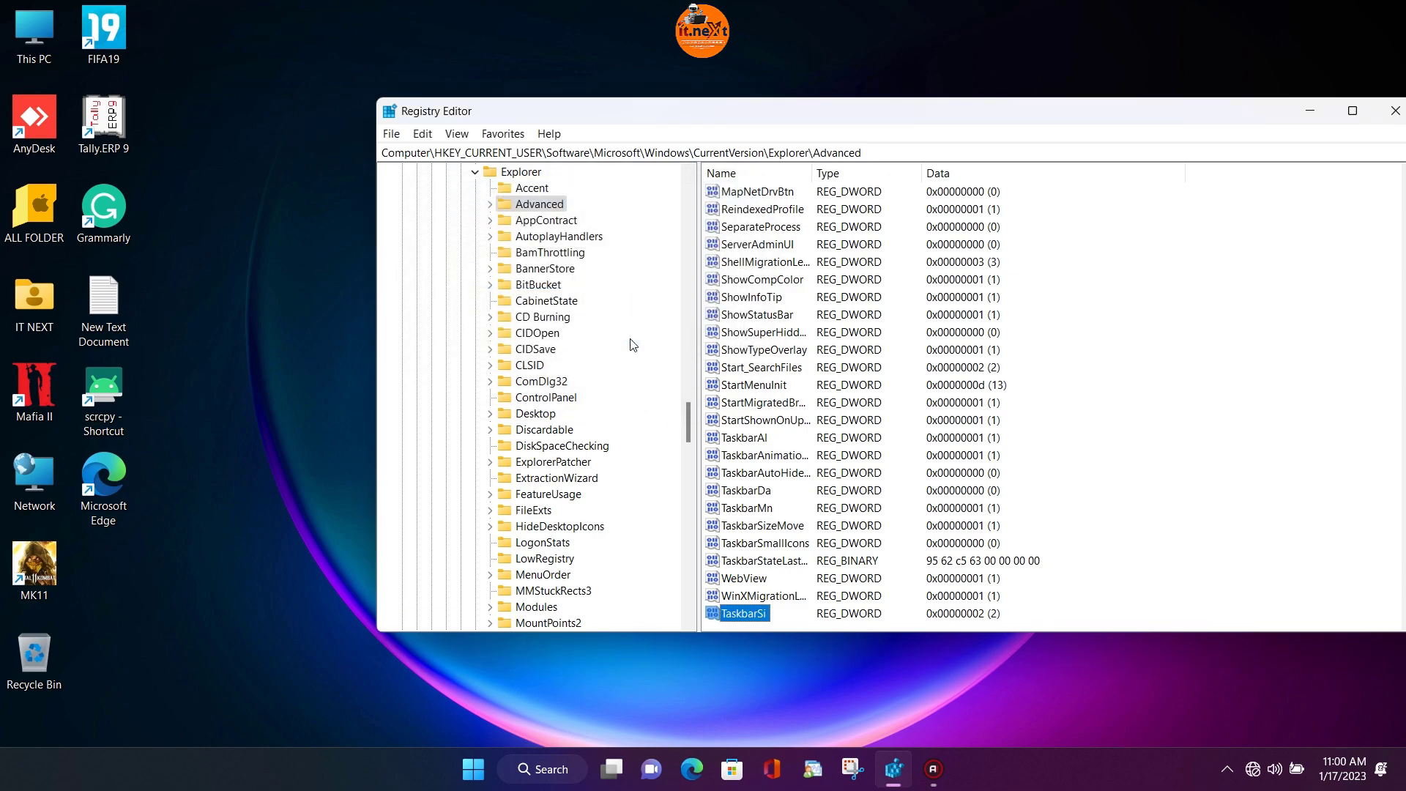
- Launch Task Manager from a Start menu search for 'task'
{"action": "left_click", "coordinate": [476, 778]}
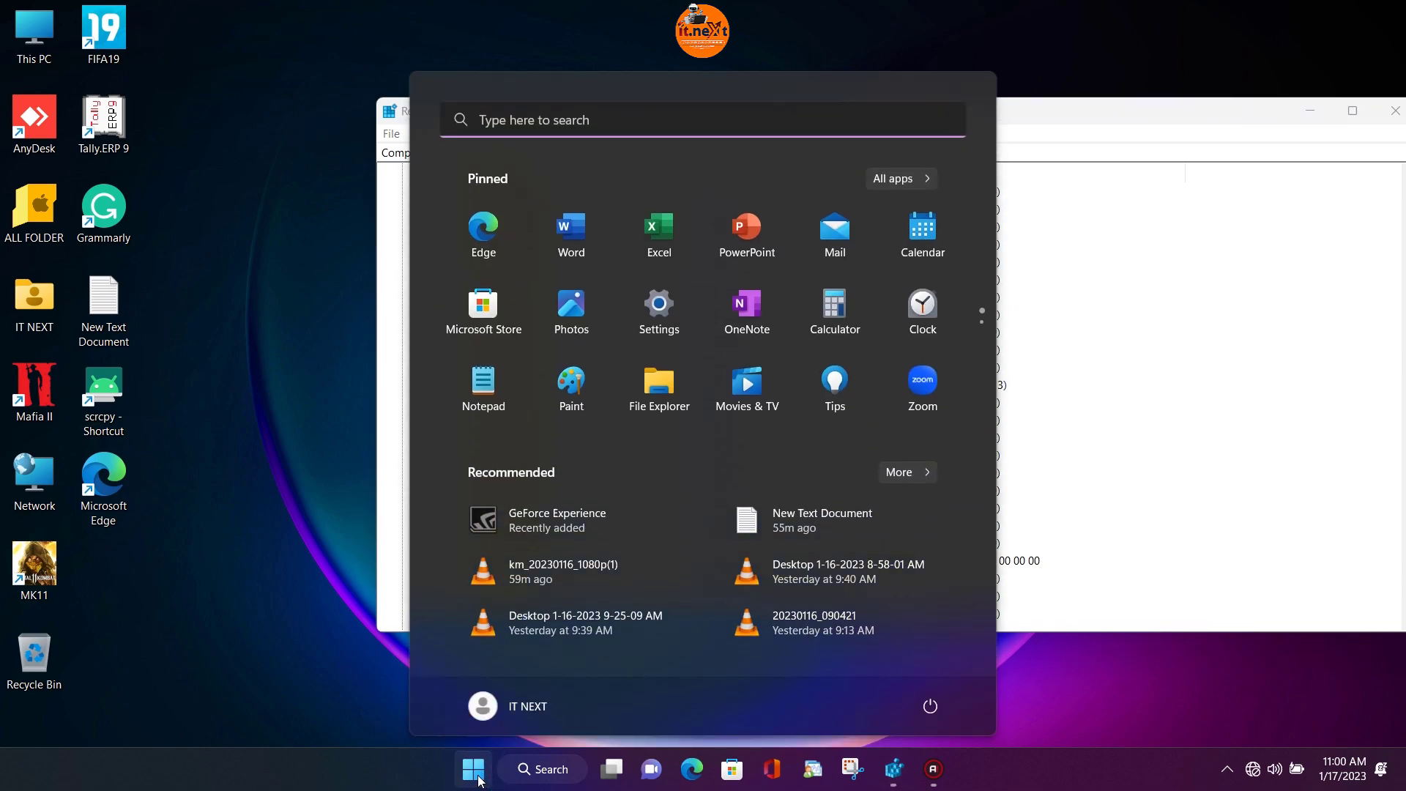
{"action": "type", "text": "task"}
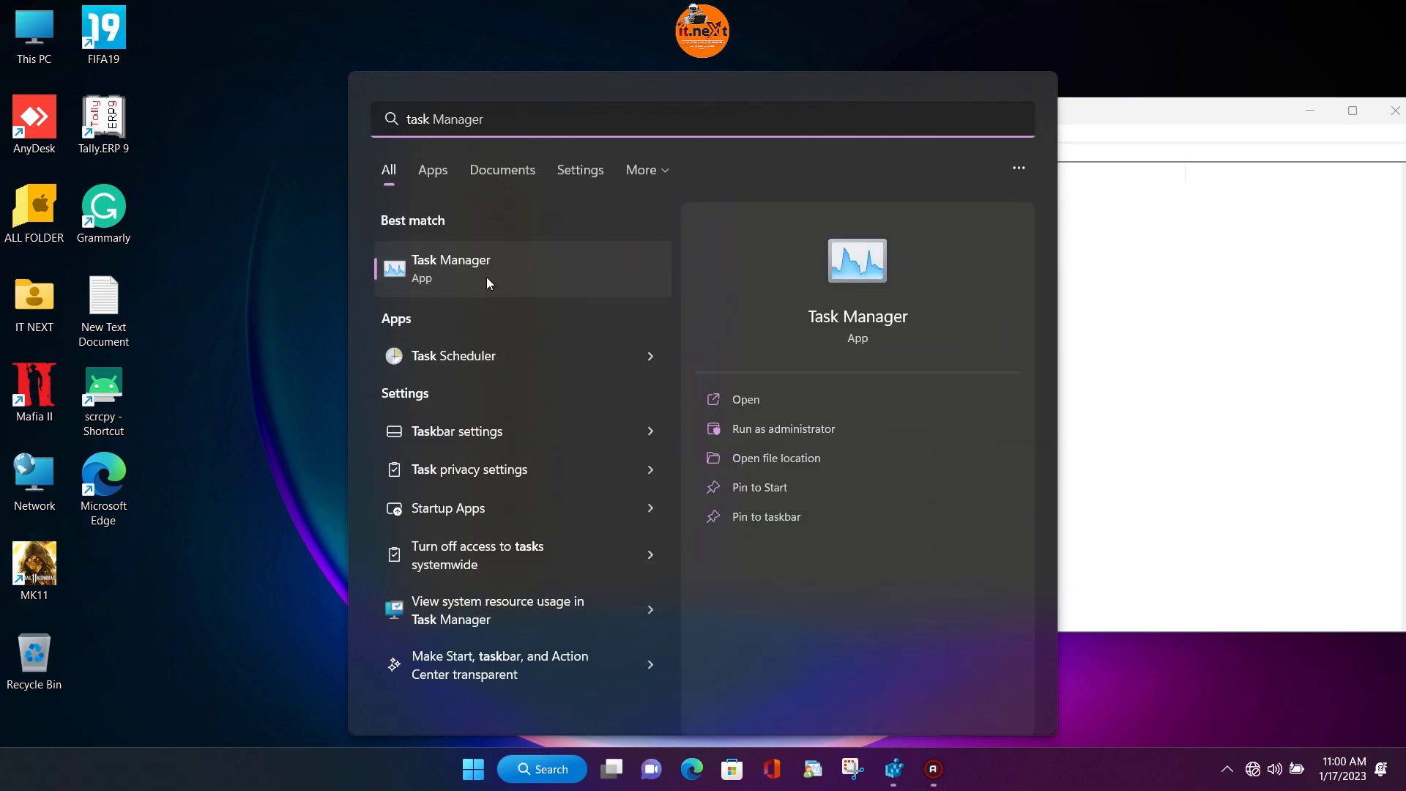
{"action": "left_click", "coordinate": [487, 283]}
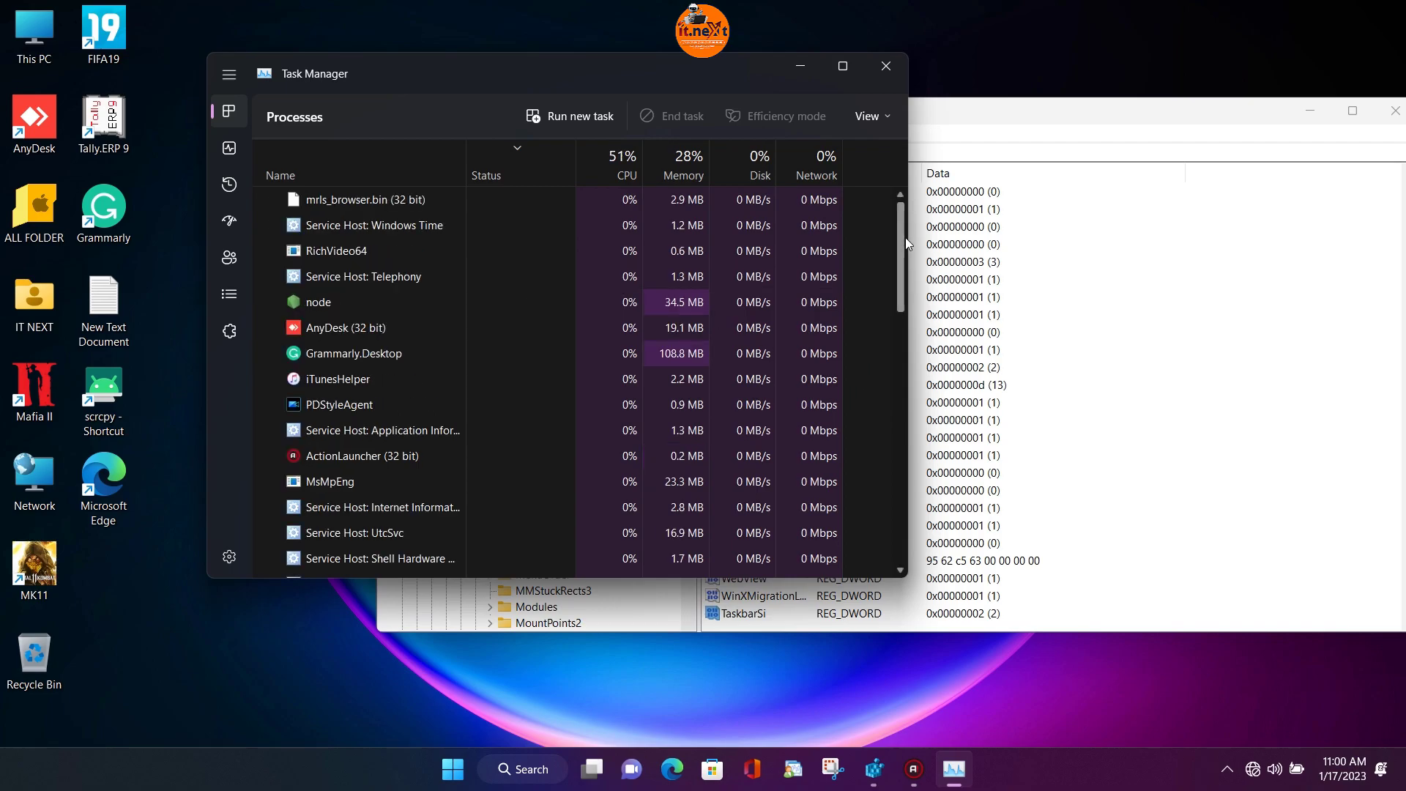
{"action": "mouse_move", "coordinate": [904, 238]}
{"action": "left_mouse_down"}
{"action": "mouse_move", "coordinate": [901, 588]}
{"action": "mouse_move", "coordinate": [900, 216]}
{"action": "left_mouse_up"}
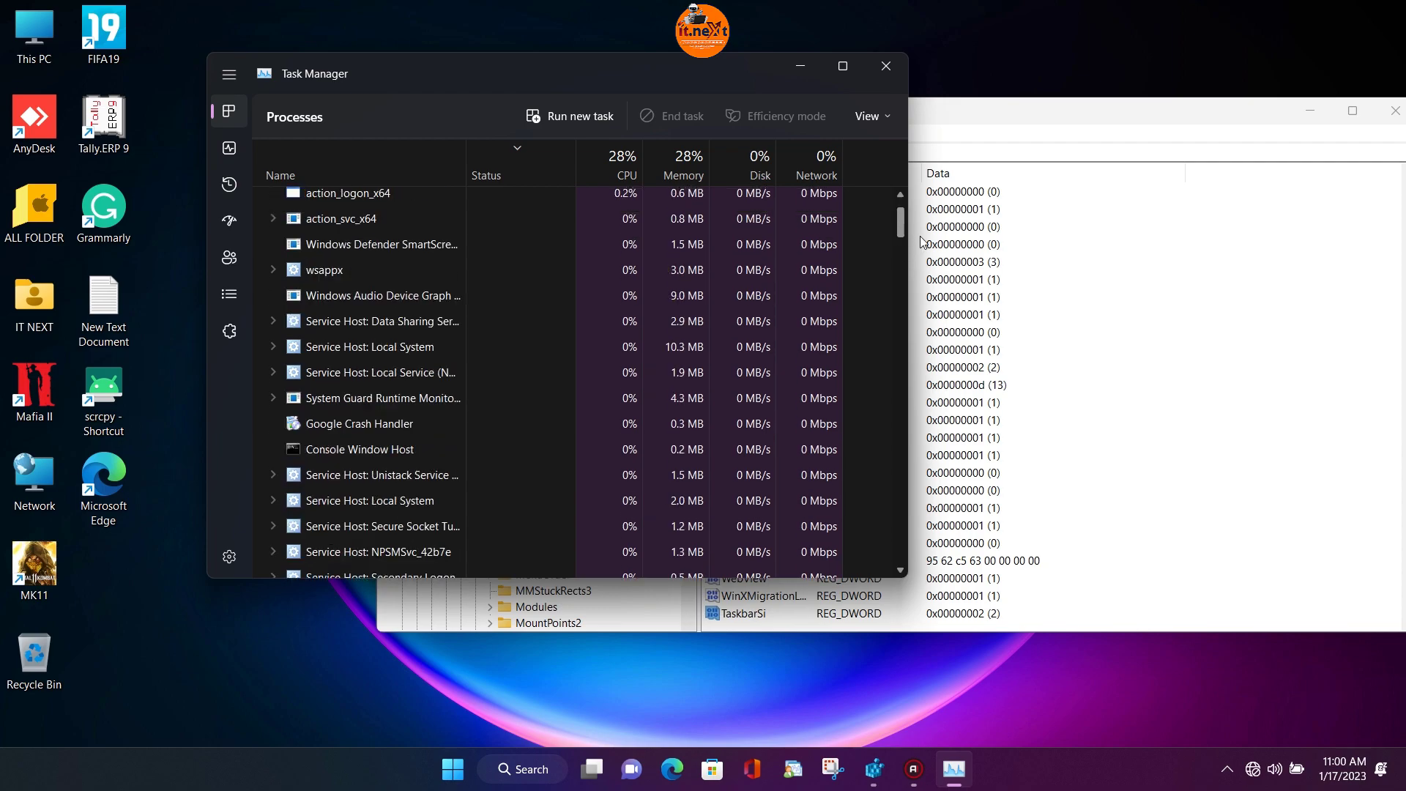
- Restart the Windows Explorer process and minimize Task Manager
{"action": "left_click", "coordinate": [407, 303]}
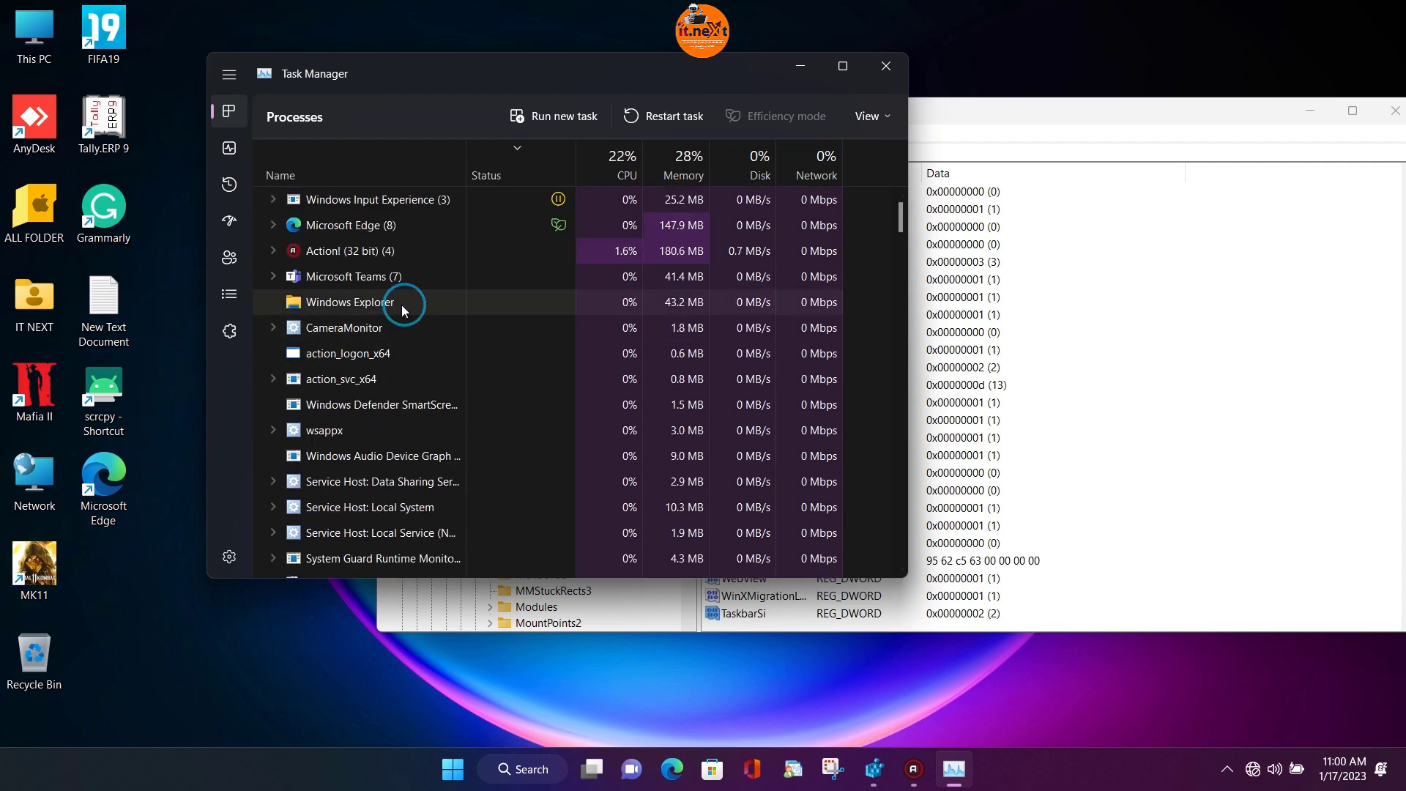
{"action": "right_click", "coordinate": [361, 303]}
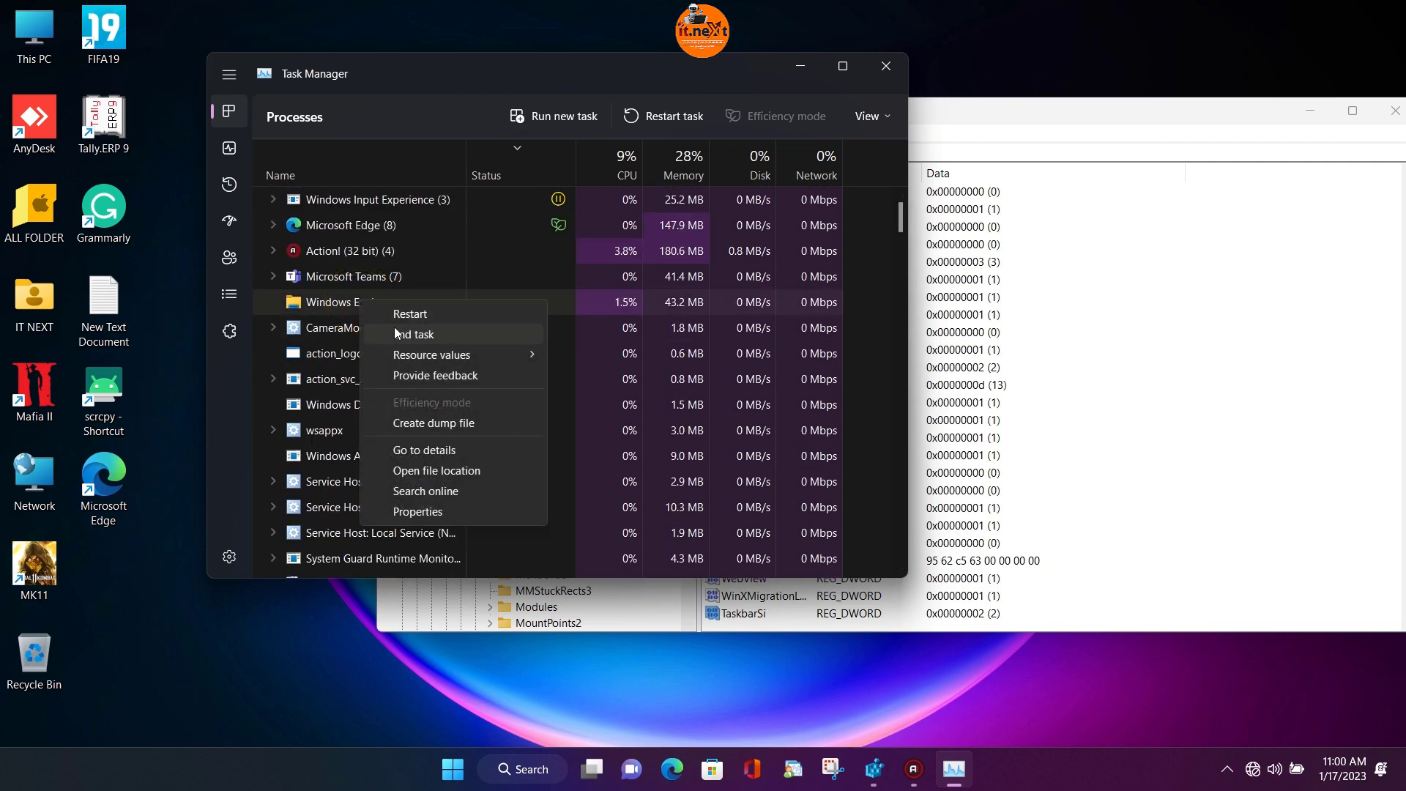
{"action": "left_click", "coordinate": [438, 319]}
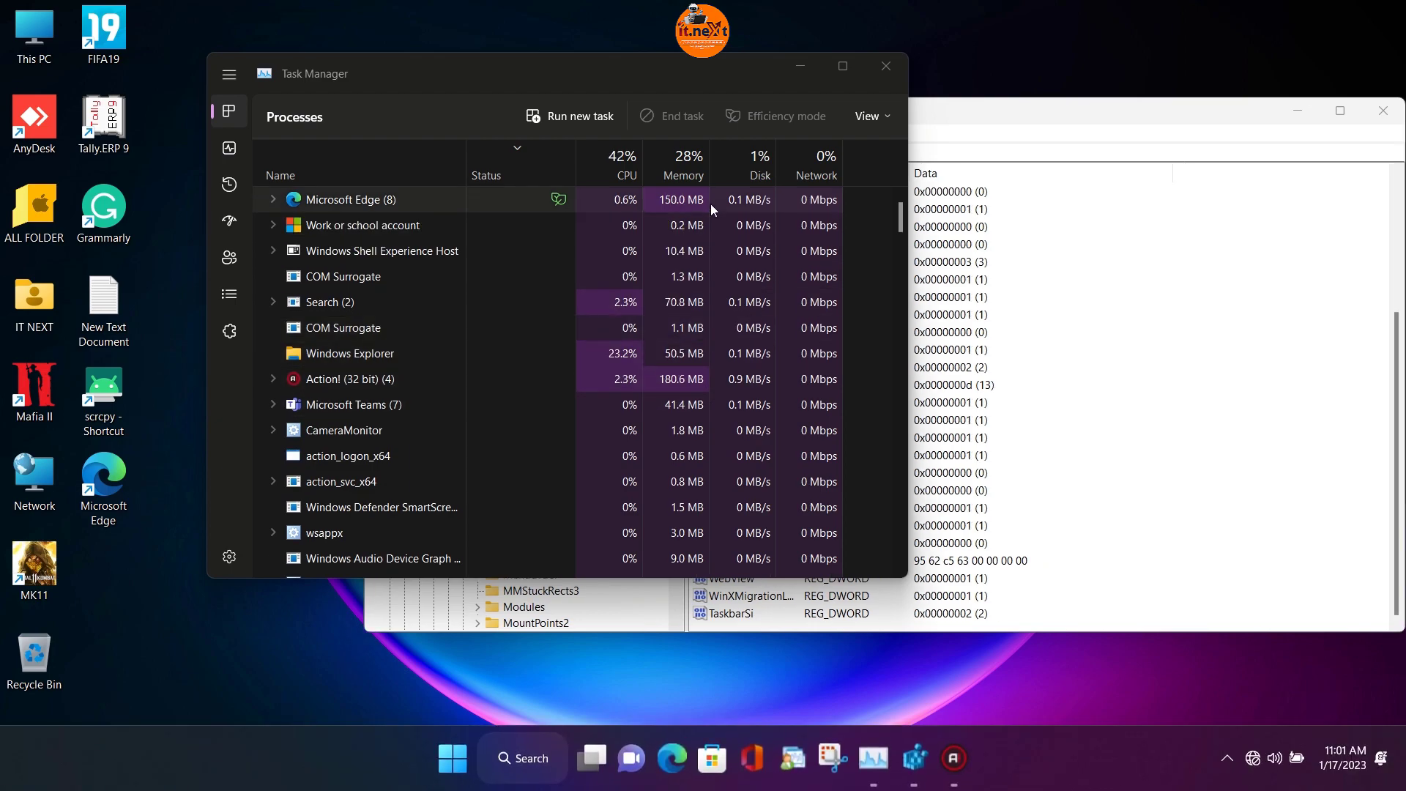
{"action": "left_click", "coordinate": [806, 67]}
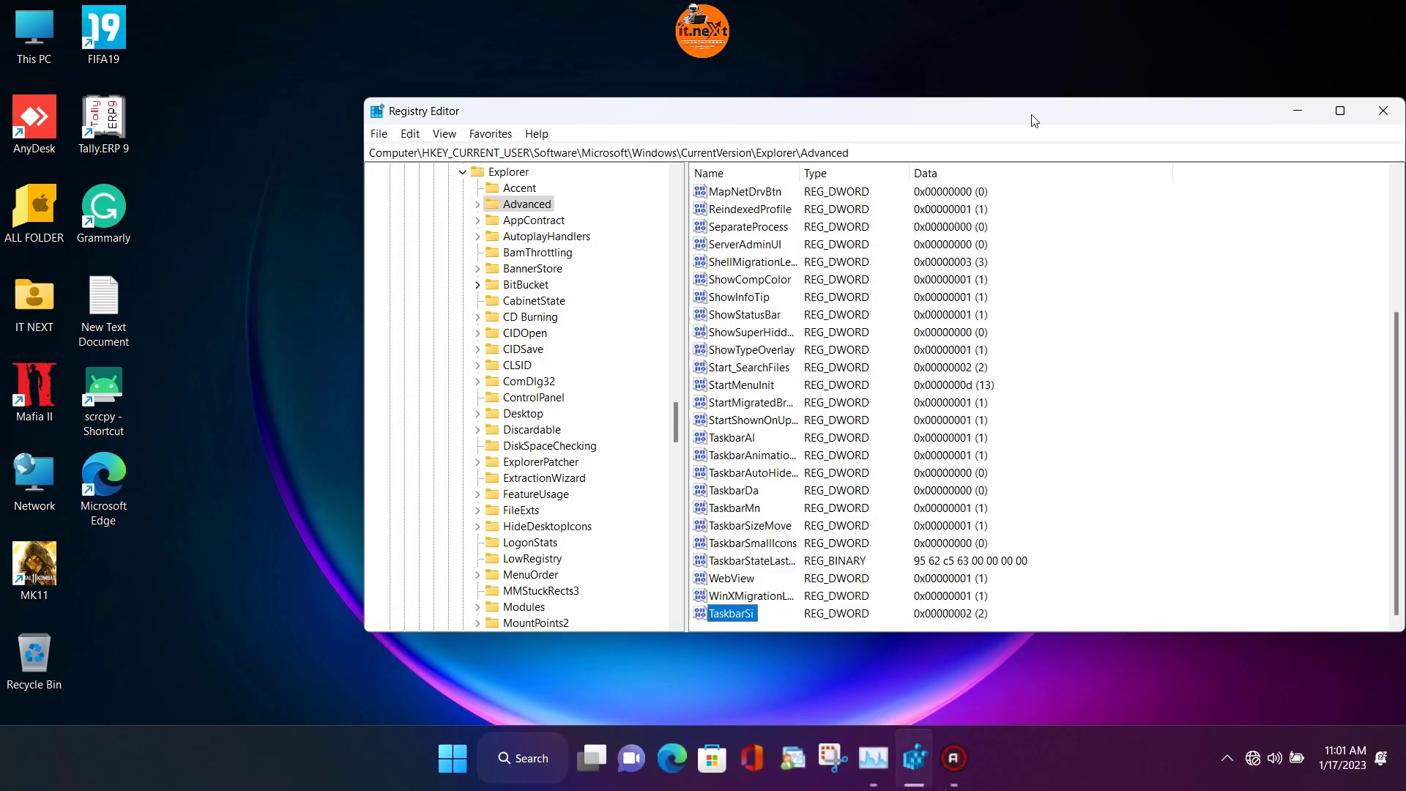
{"action": "left_click_drag", "start_coordinate": [1025, 111], "coordinate": [916, 111]}
{"action": "left_click", "coordinate": [1187, 111]}
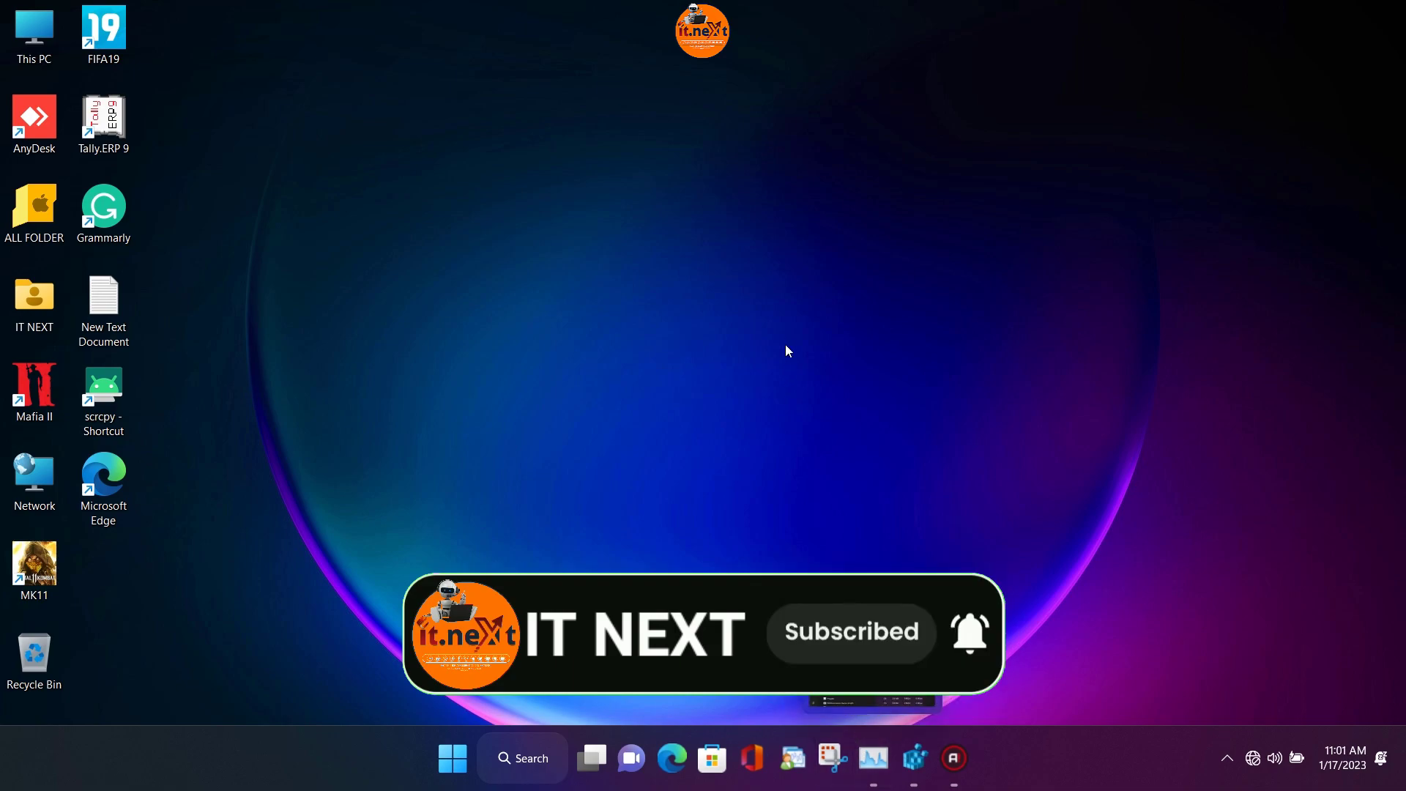
{"action": "right_click", "coordinate": [732, 308]}
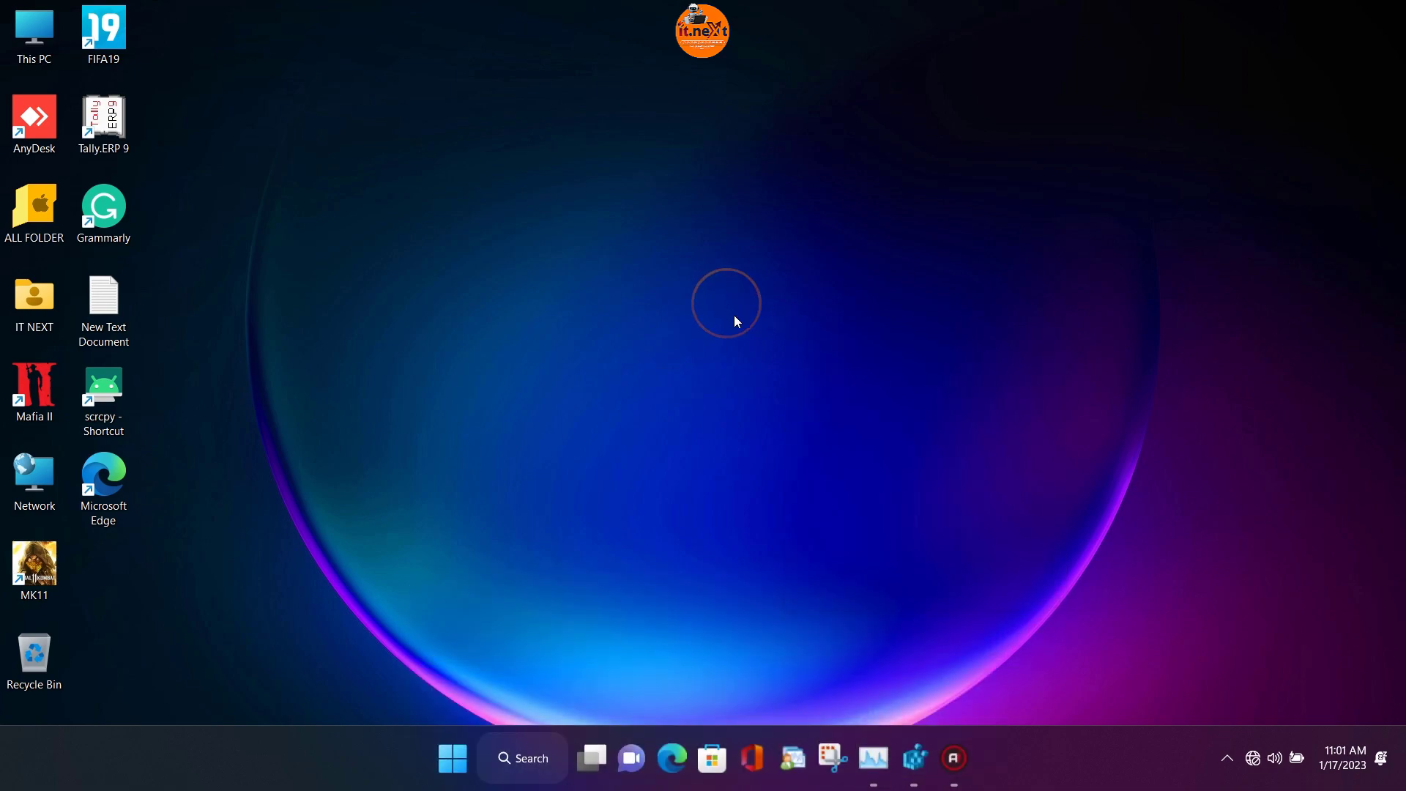
{"action": "left_click", "coordinate": [754, 383]}
- Restore Registry Editor and change TaskbarSi's data from 2 to 0
{"action": "mouse_move", "coordinate": [914, 758]}
{"action": "left_click", "coordinate": [830, 648]}
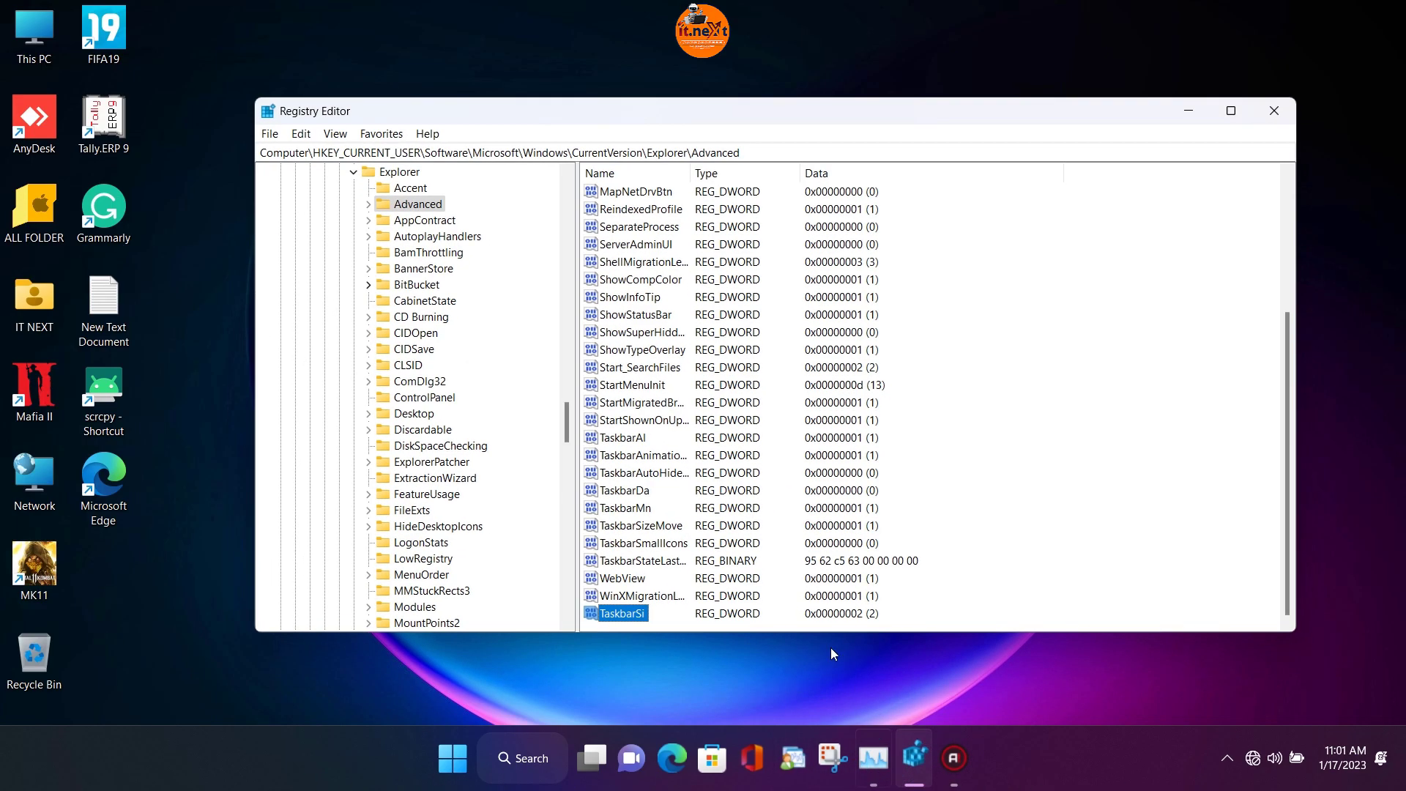
{"action": "double_click", "coordinate": [622, 614]}
{"action": "type", "text": "0"}
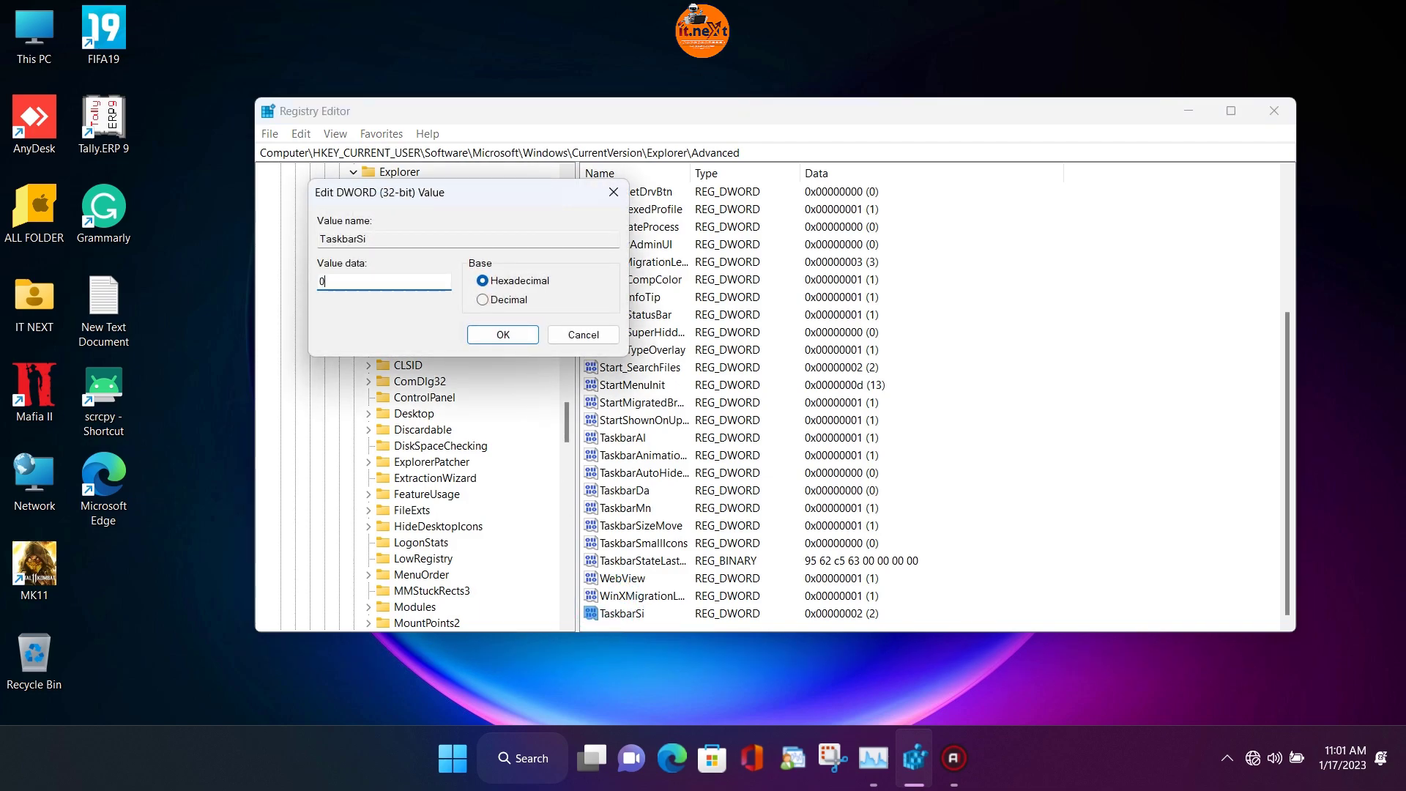
{"action": "left_click", "coordinate": [521, 337]}
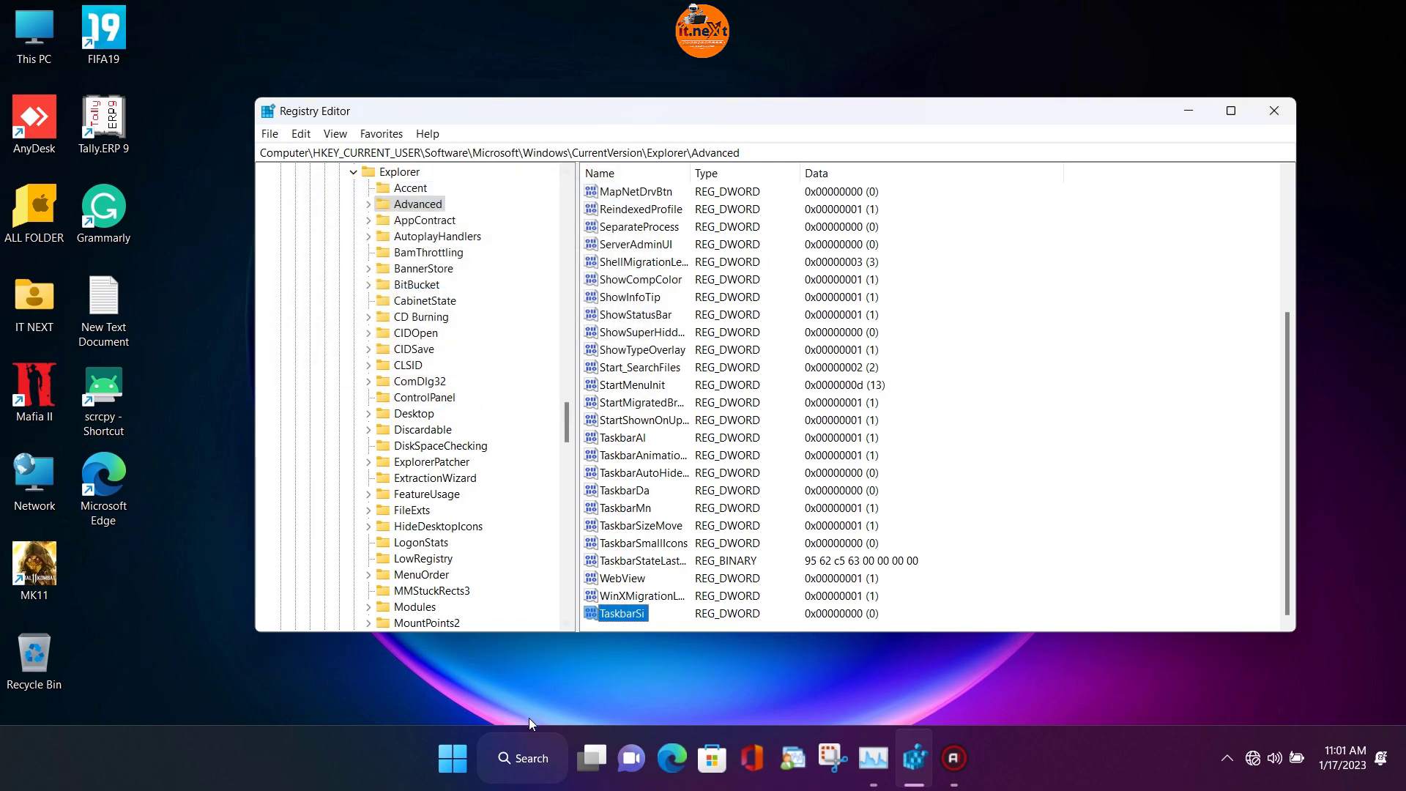
- Restart Windows Explorer from Task Manager's Processes list to apply TaskbarSi 0
{"action": "left_click", "coordinate": [873, 758]}
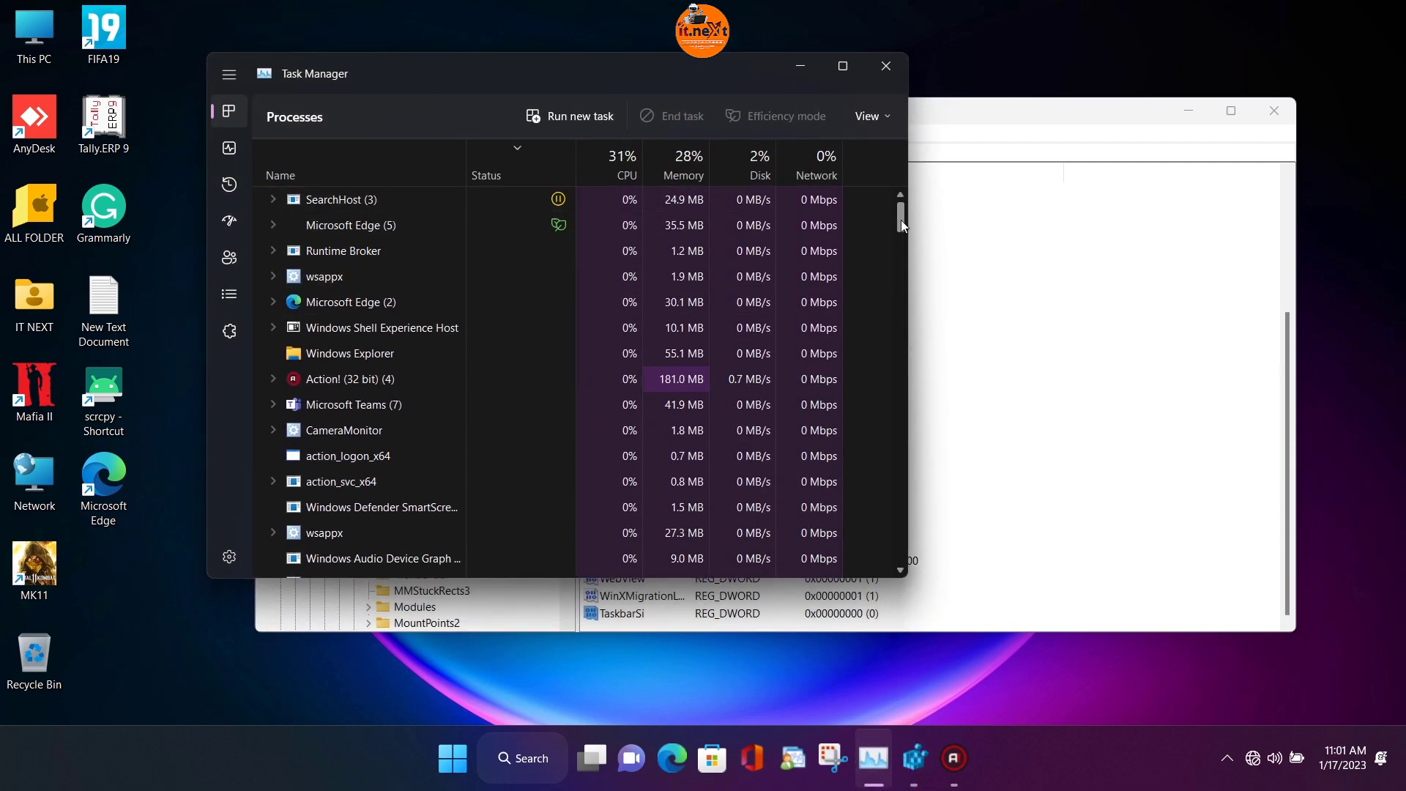
{"action": "left_click_drag", "start_coordinate": [901, 219], "coordinate": [901, 229]}
{"action": "left_click", "coordinate": [360, 241]}
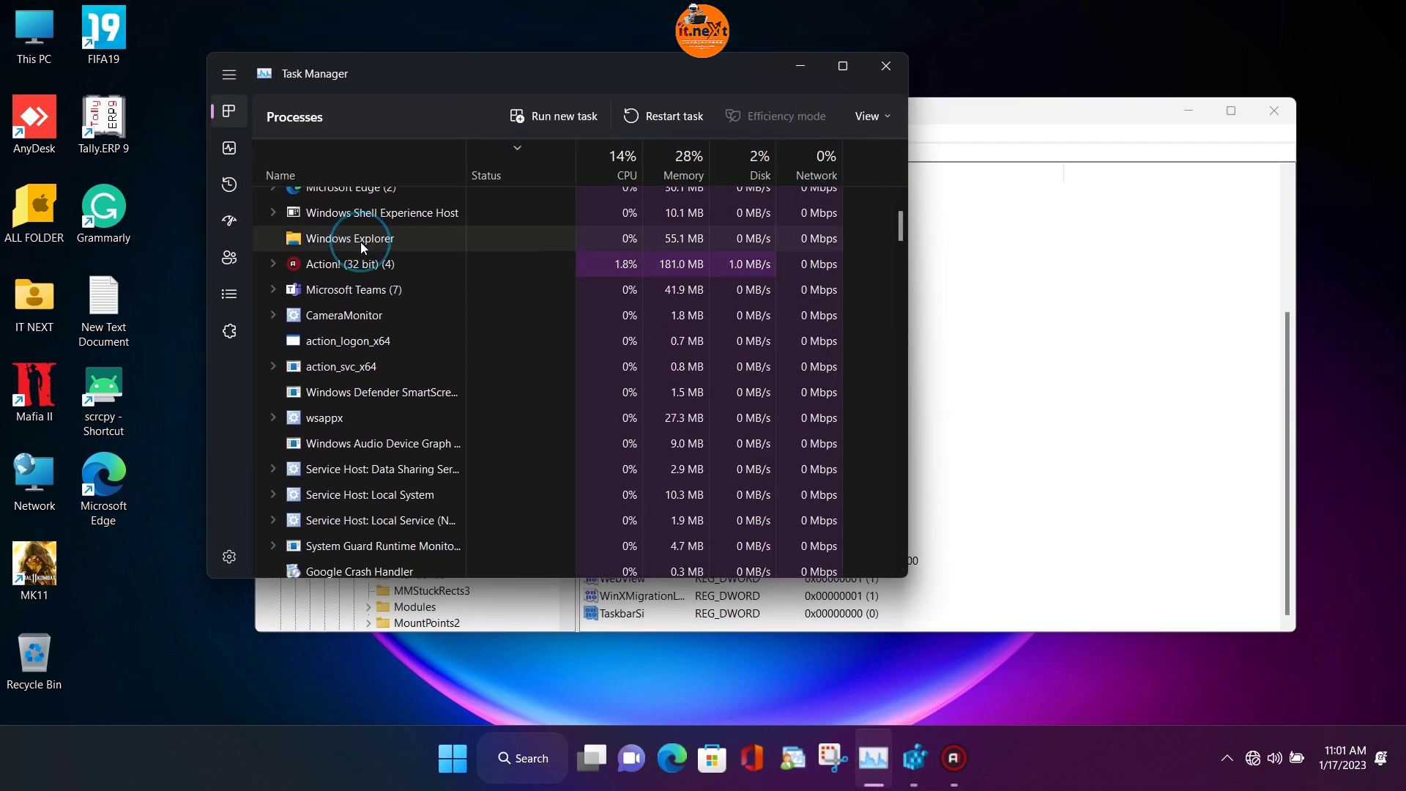
{"action": "right_click", "coordinate": [358, 240]}
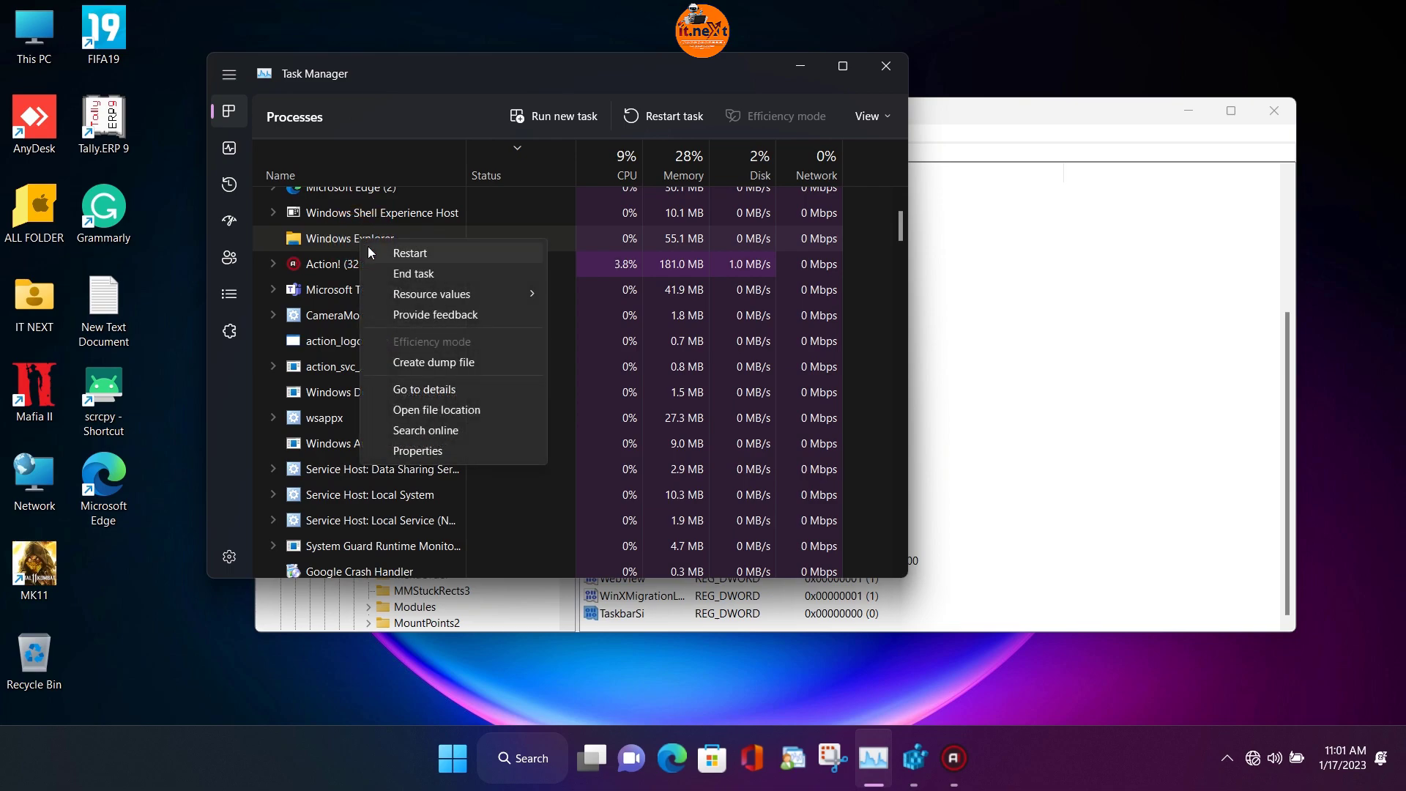
{"action": "left_click", "coordinate": [420, 256]}
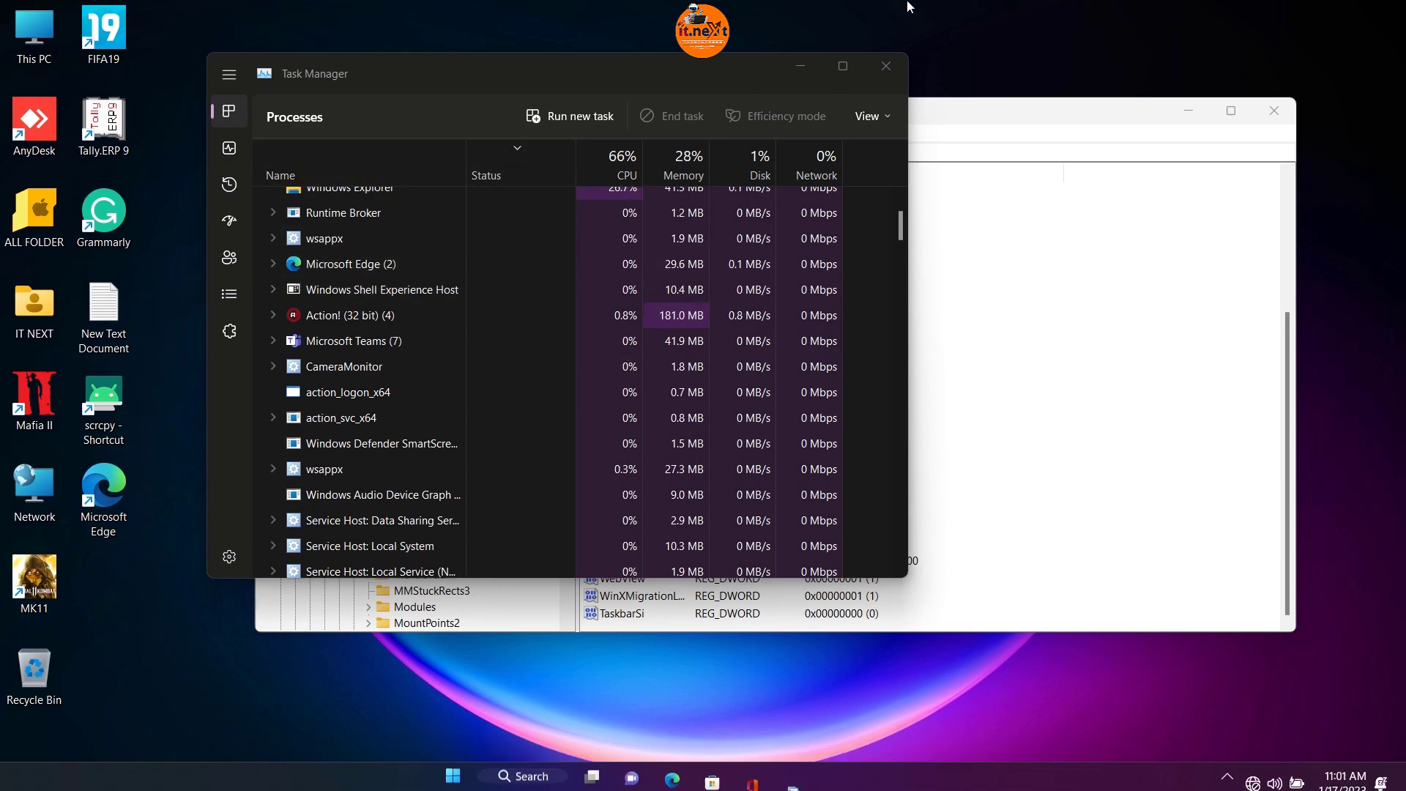
- Minimize Task Manager and Registry Editor, toggling Start to view the smaller taskbar
{"action": "left_click", "coordinate": [800, 66]}
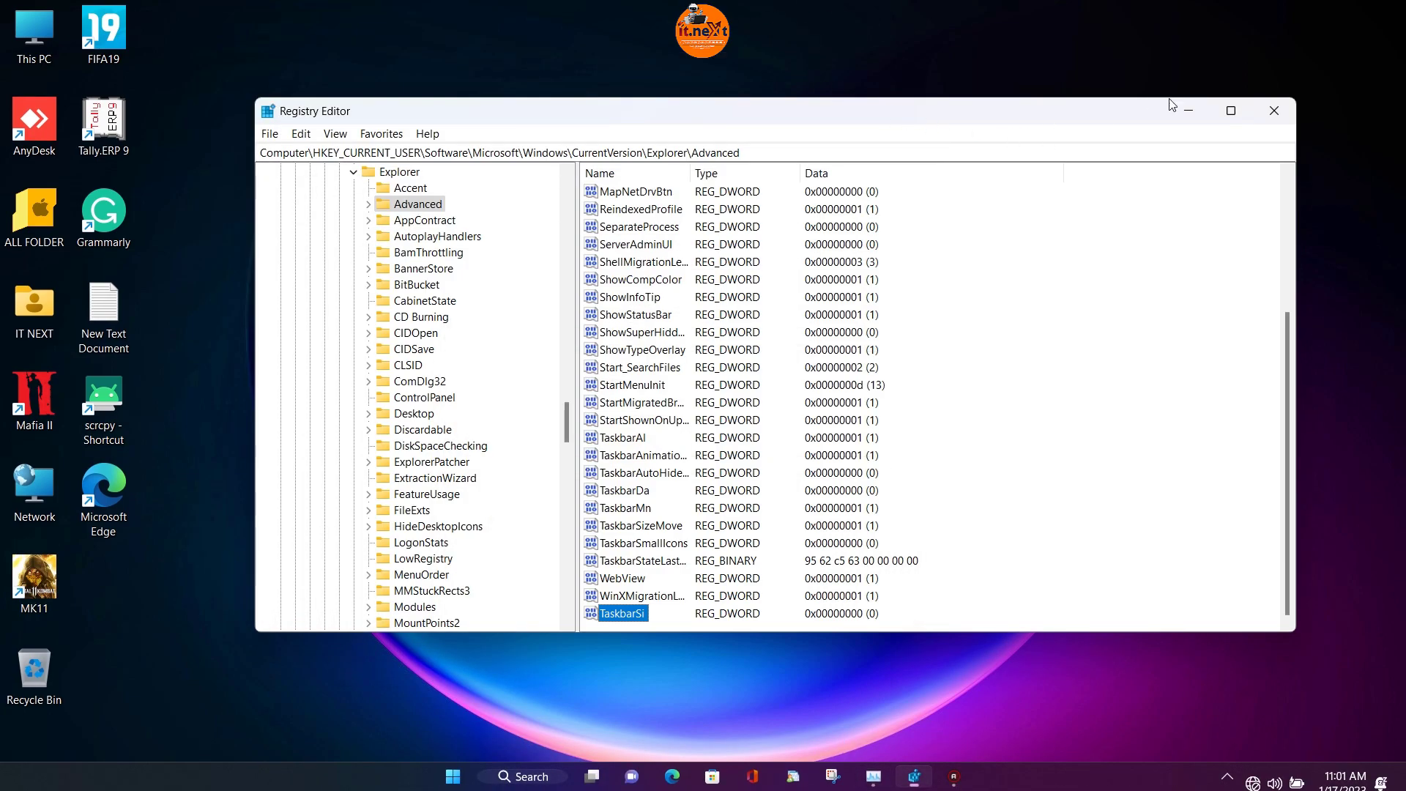
{"action": "left_click", "coordinate": [1189, 110]}
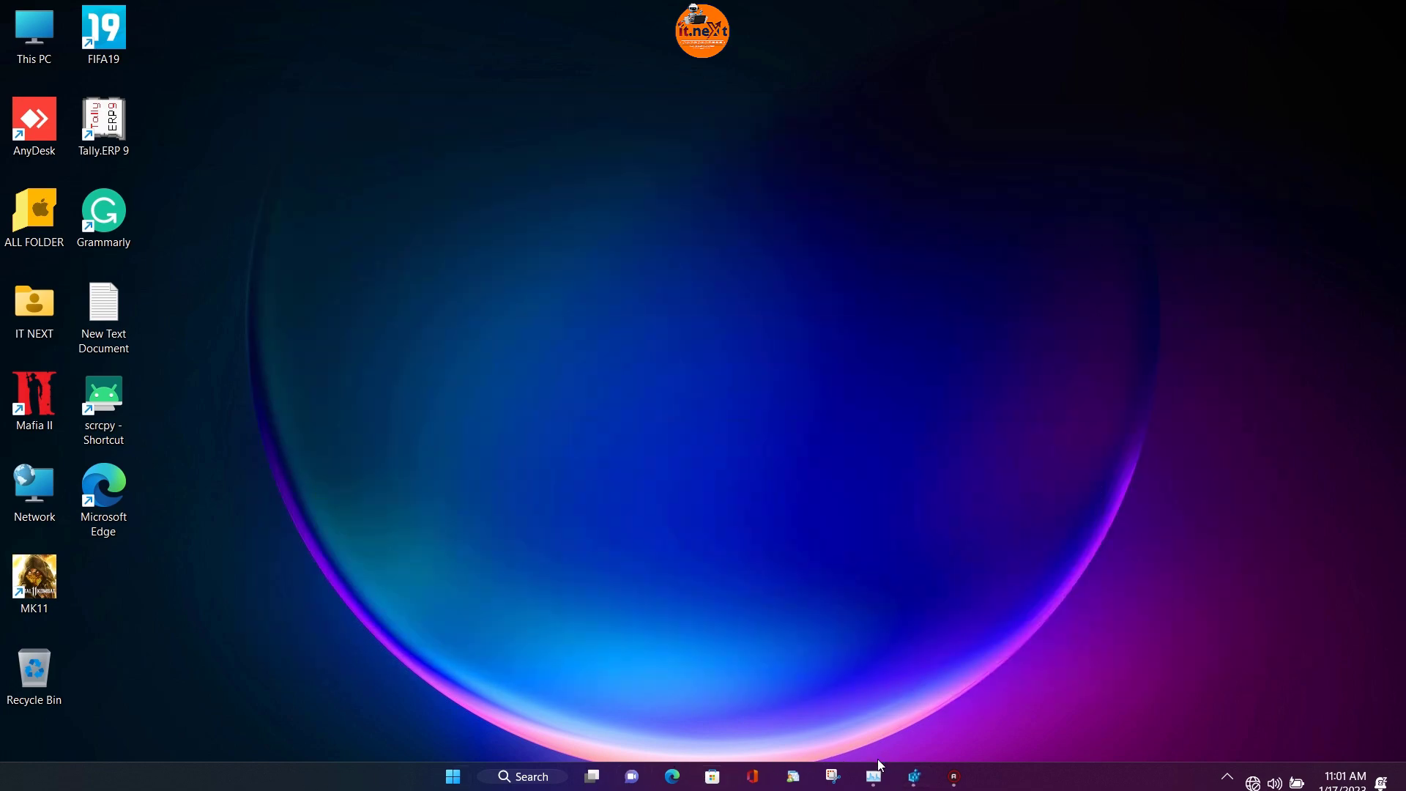
{"action": "key", "text": "super"}
{"action": "left_click", "coordinate": [460, 782]}
- Refresh the desktop, then set TaskbarSi's data to 1 in Registry Editor
{"action": "right_click", "coordinate": [551, 343]}
{"action": "left_click", "coordinate": [571, 417]}
{"action": "left_click", "coordinate": [911, 779]}
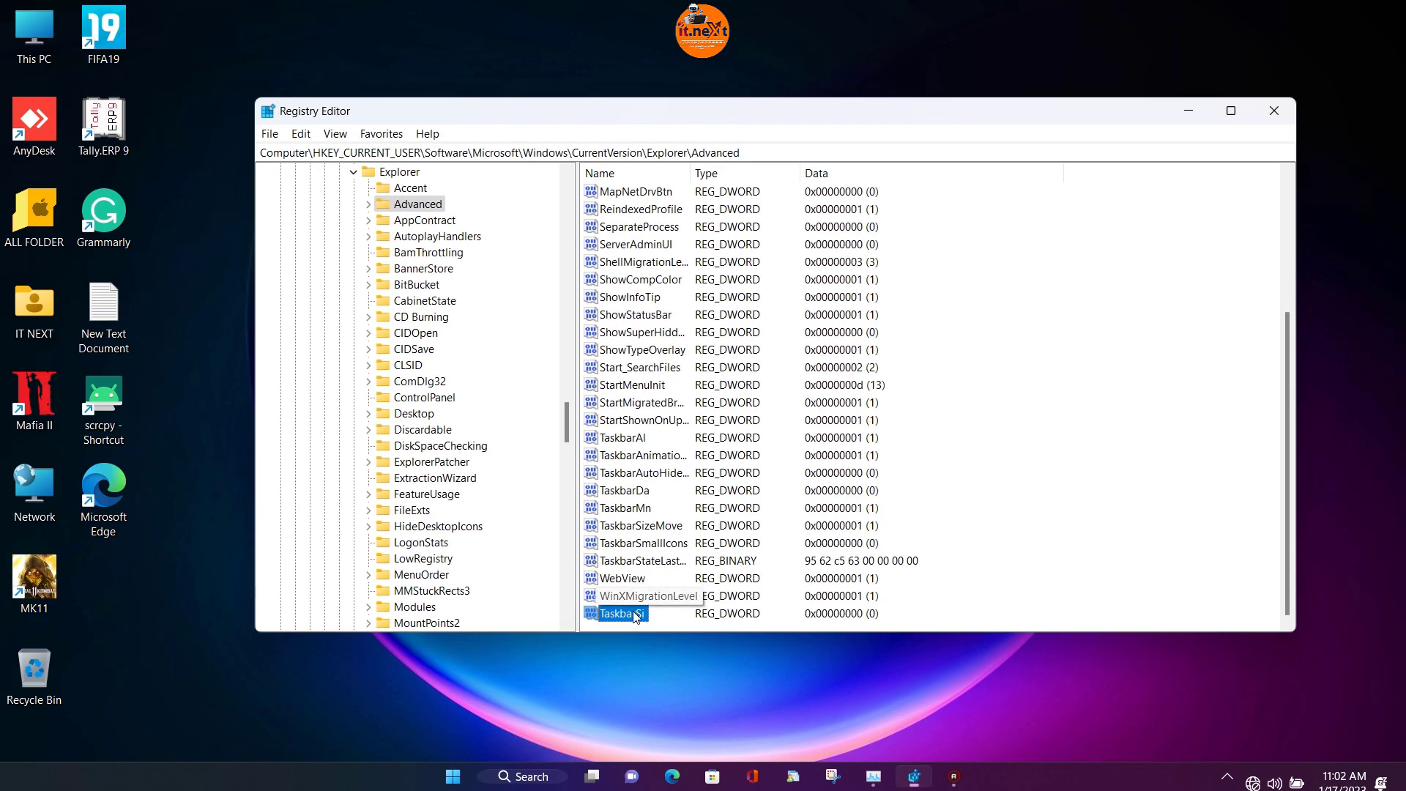
{"action": "double_click", "coordinate": [636, 616]}
{"action": "type", "text": "1"}
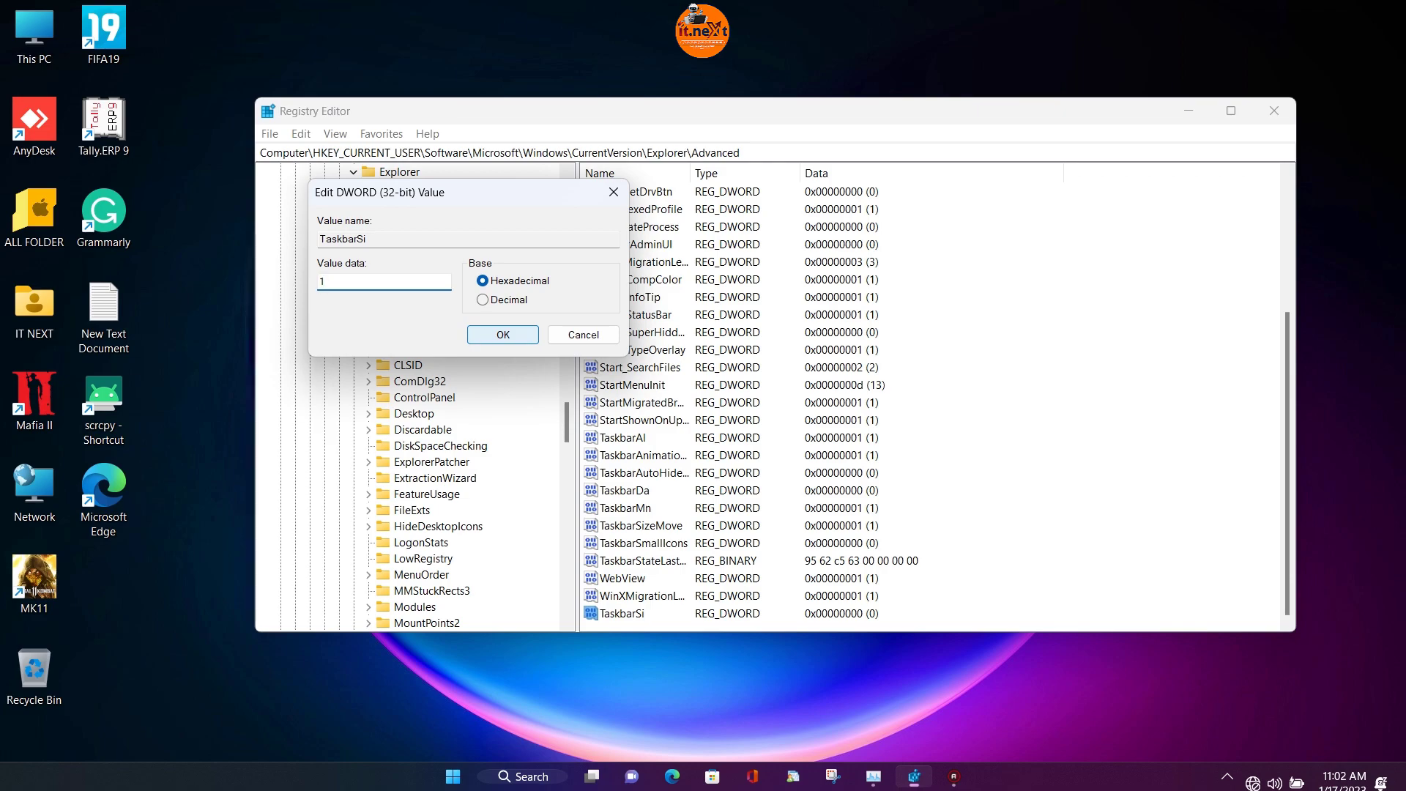
{"action": "left_click", "coordinate": [504, 335]}
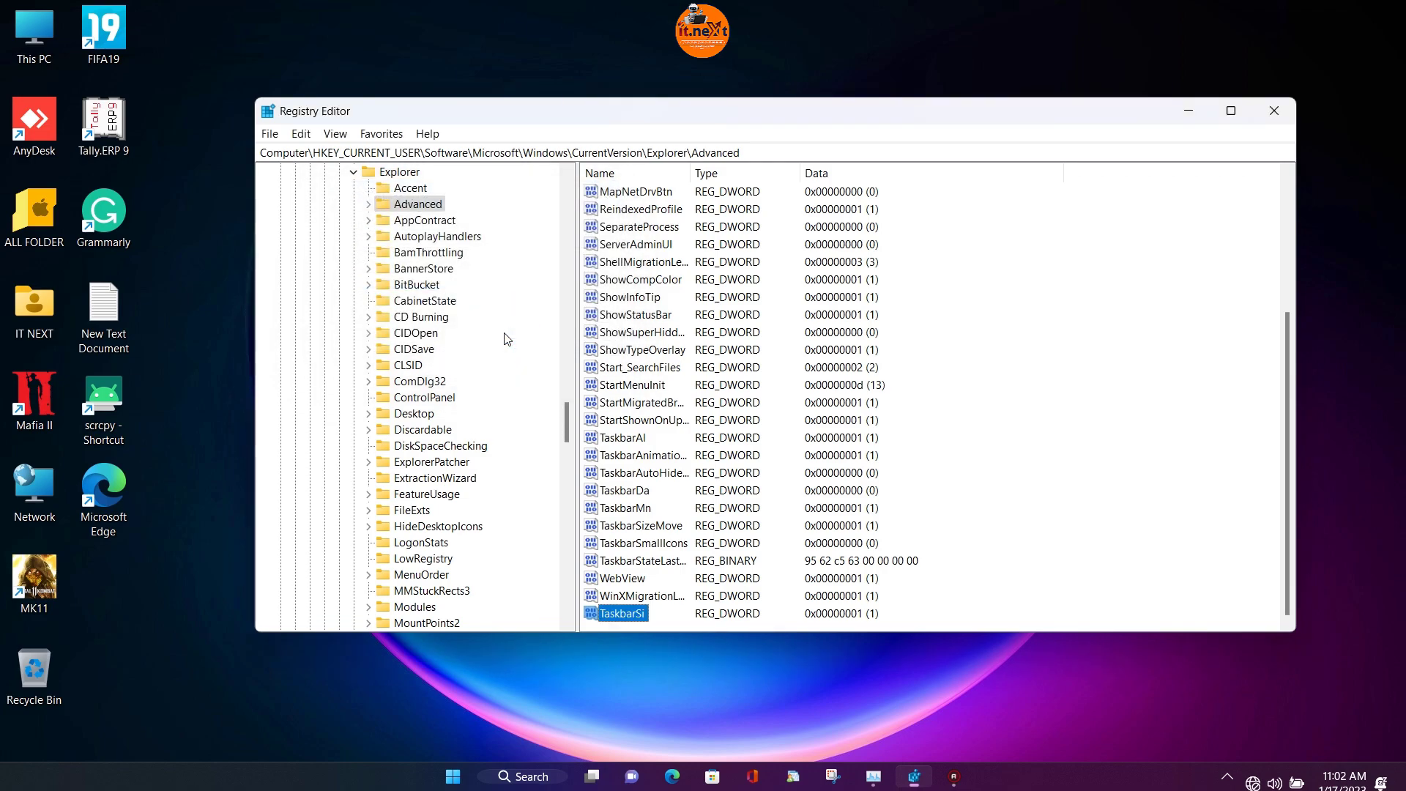
{"action": "key", "text": "ctrl+shift+Escape"}
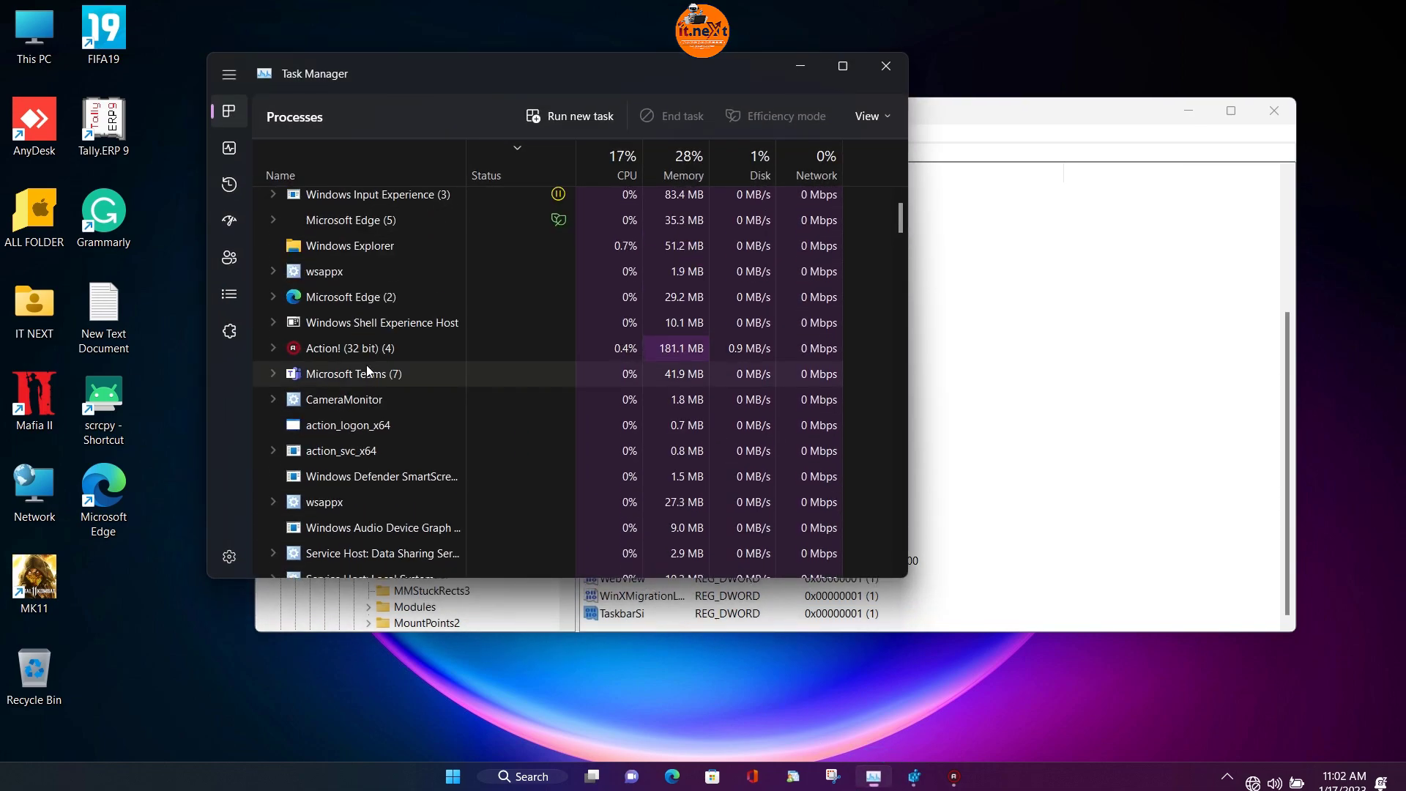
- Restart Windows Explorer to apply TaskbarSi 1 and close Task Manager
{"action": "right_click", "coordinate": [372, 247]}
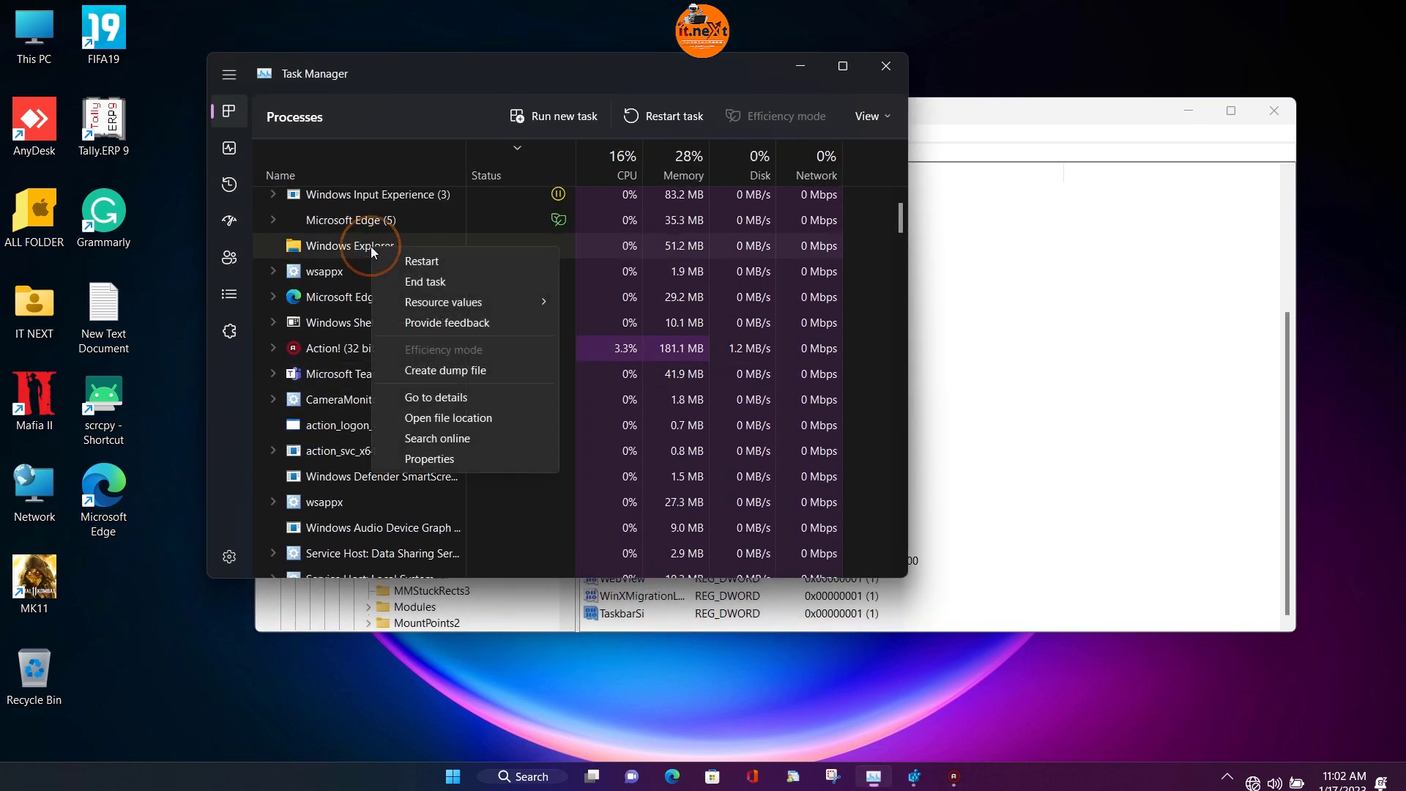
{"action": "left_click", "coordinate": [424, 264]}
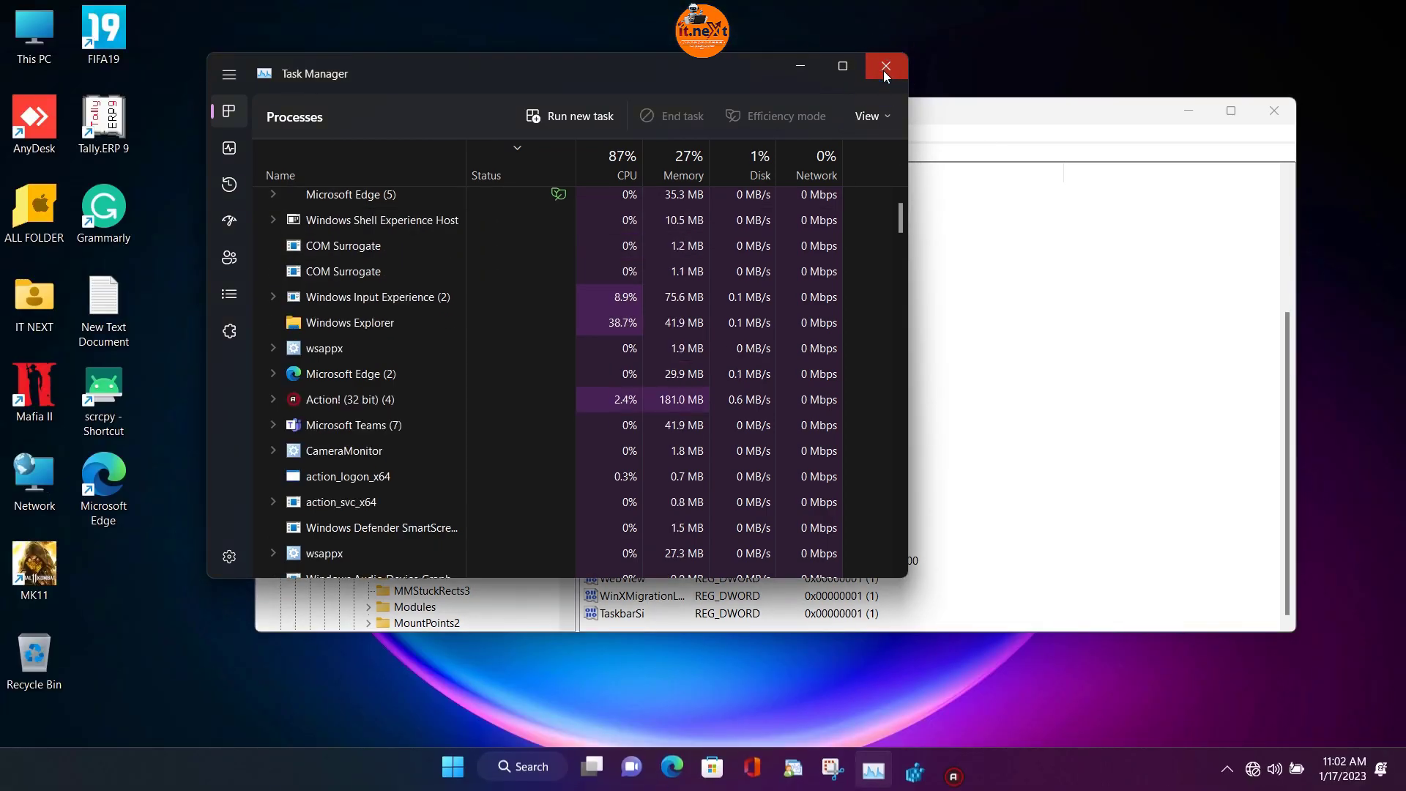
{"action": "left_click", "coordinate": [885, 67]}
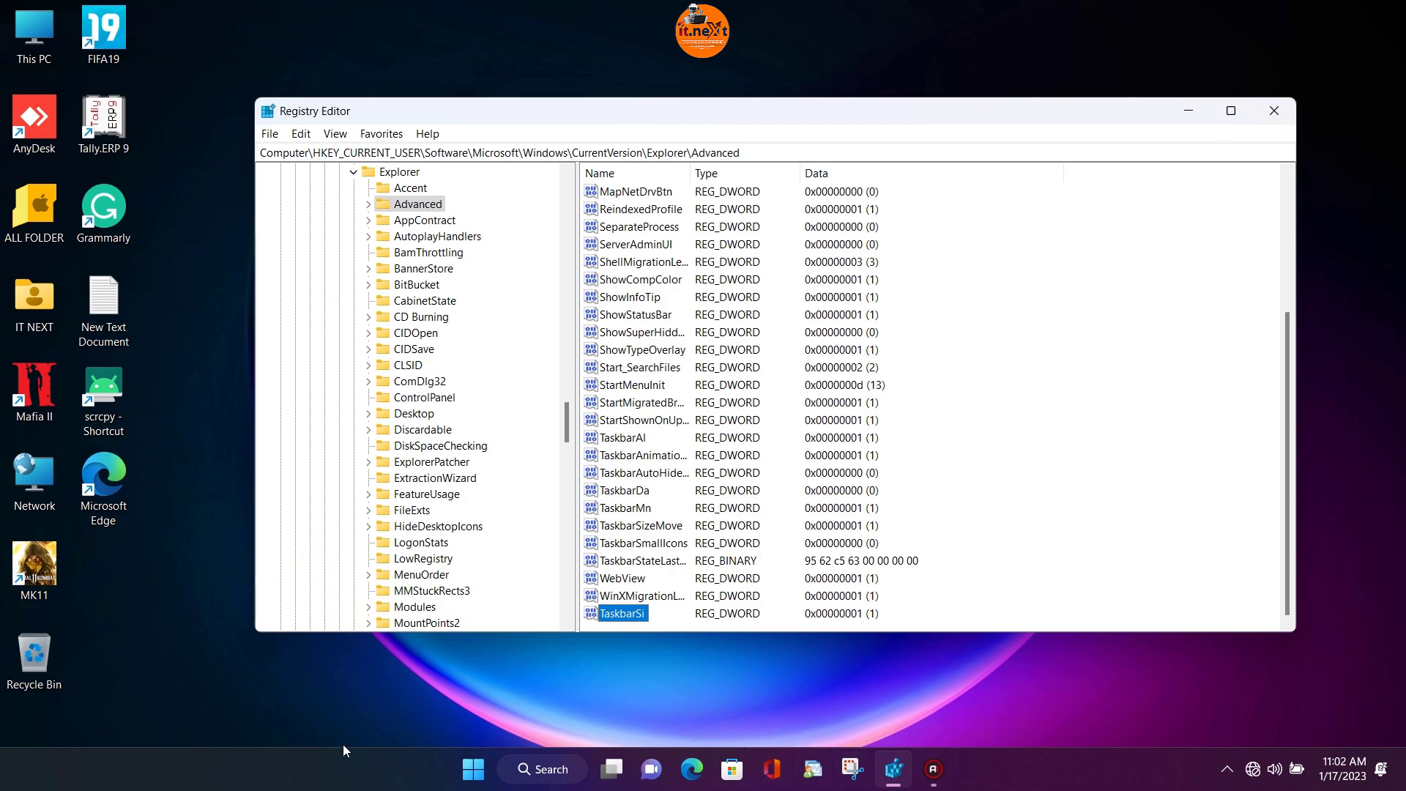
{"action": "left_click", "coordinate": [370, 697]}
{"action": "right_click", "coordinate": [401, 671]}
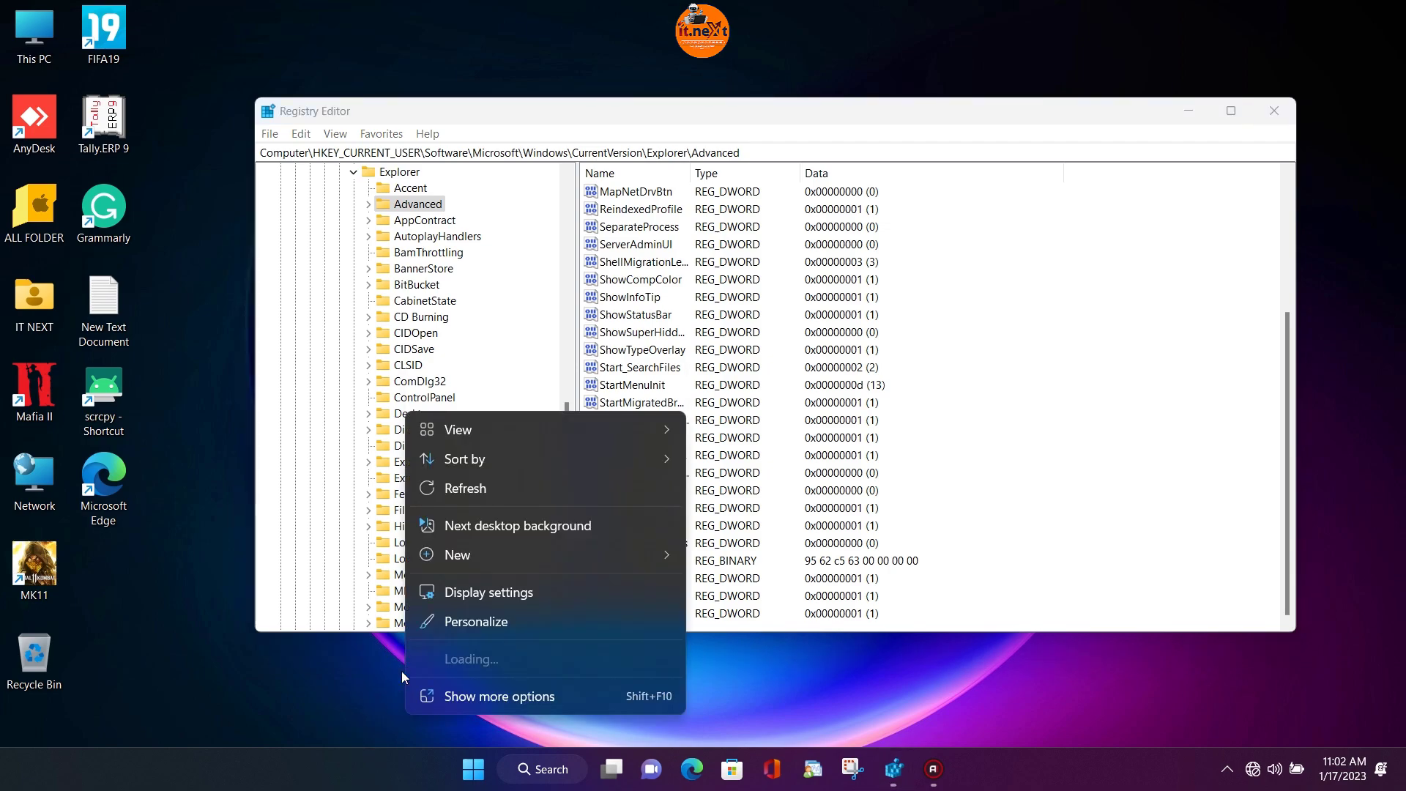
{"action": "left_click", "coordinate": [496, 486]}
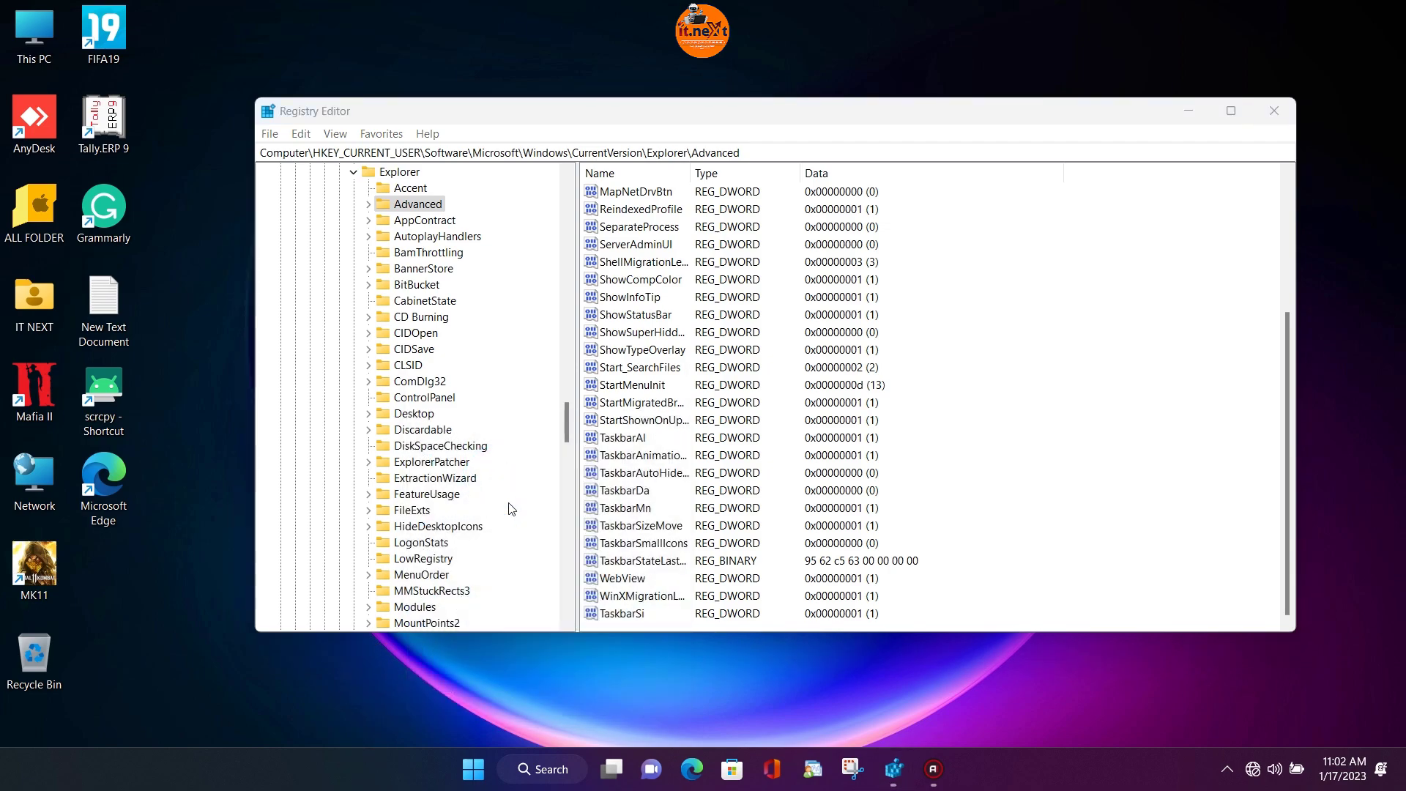
{"action": "left_click", "coordinate": [627, 615]}
{"action": "right_click", "coordinate": [628, 617]}
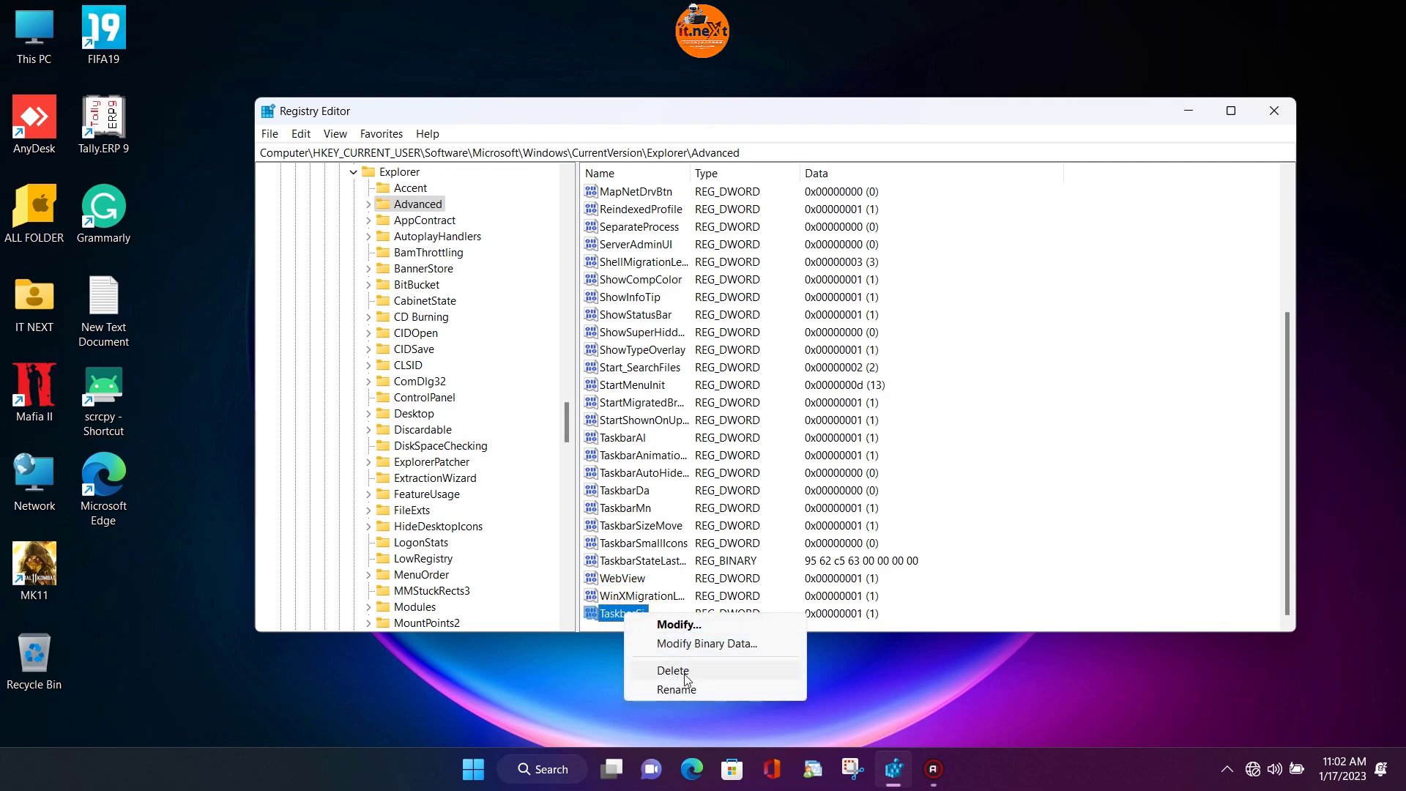
{"action": "left_click", "coordinate": [1067, 482]}
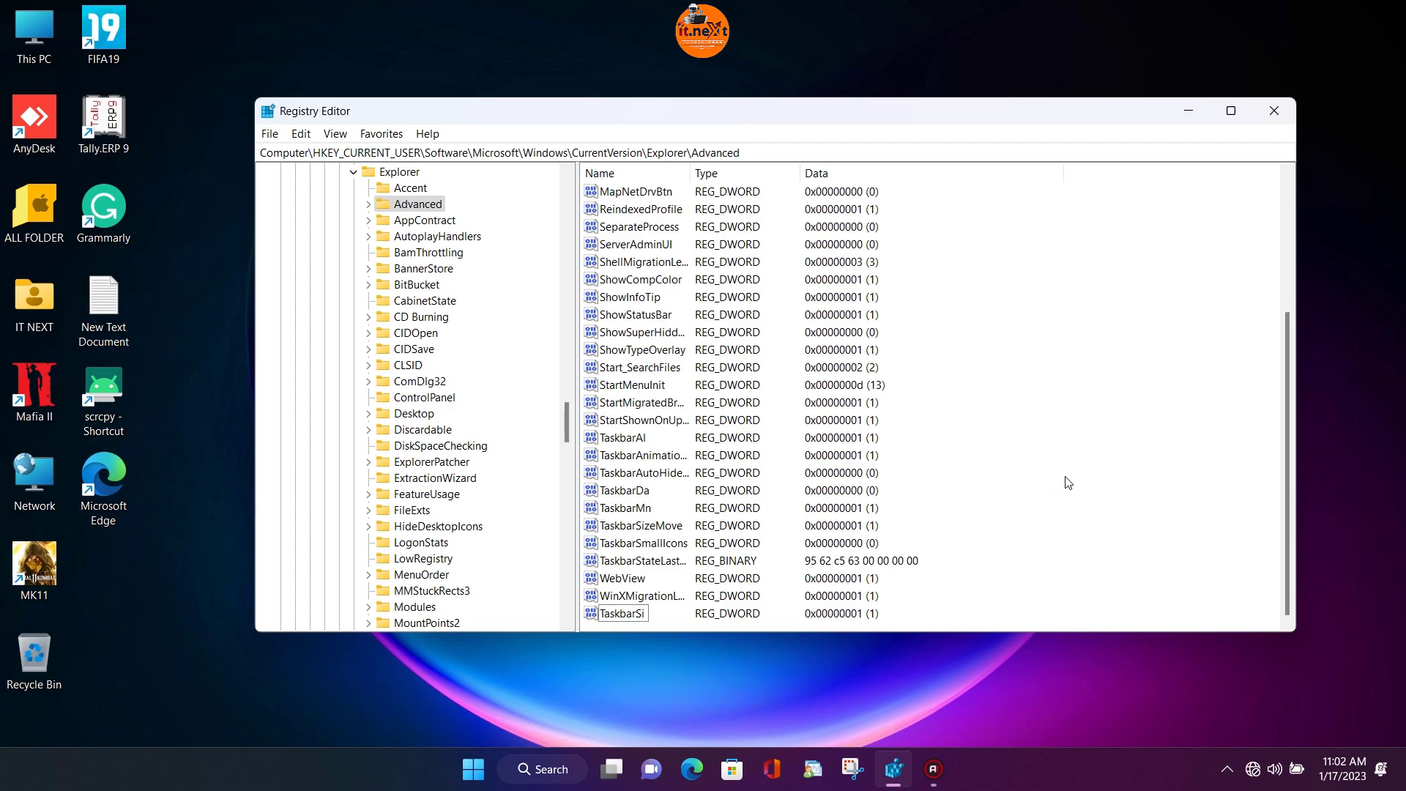